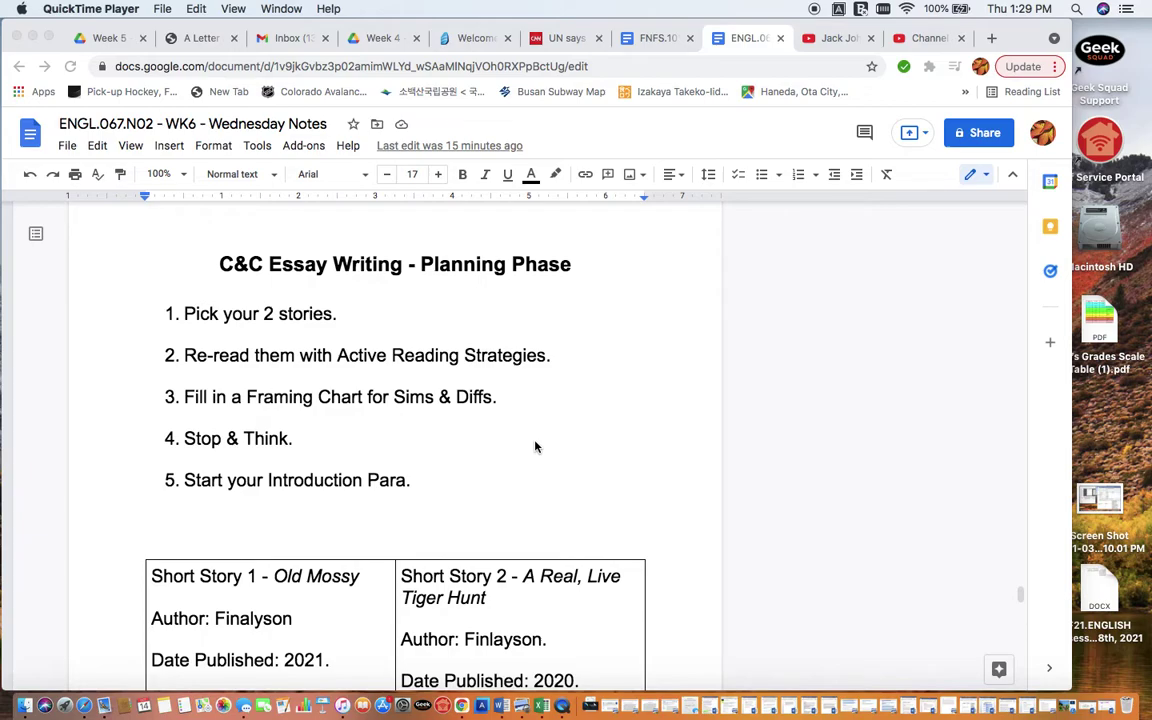
Step: Scroll past the Planning Phase list and story tables to the Components of an Introduction Paragraph checklist
scroll(512, 447, "down", 20)
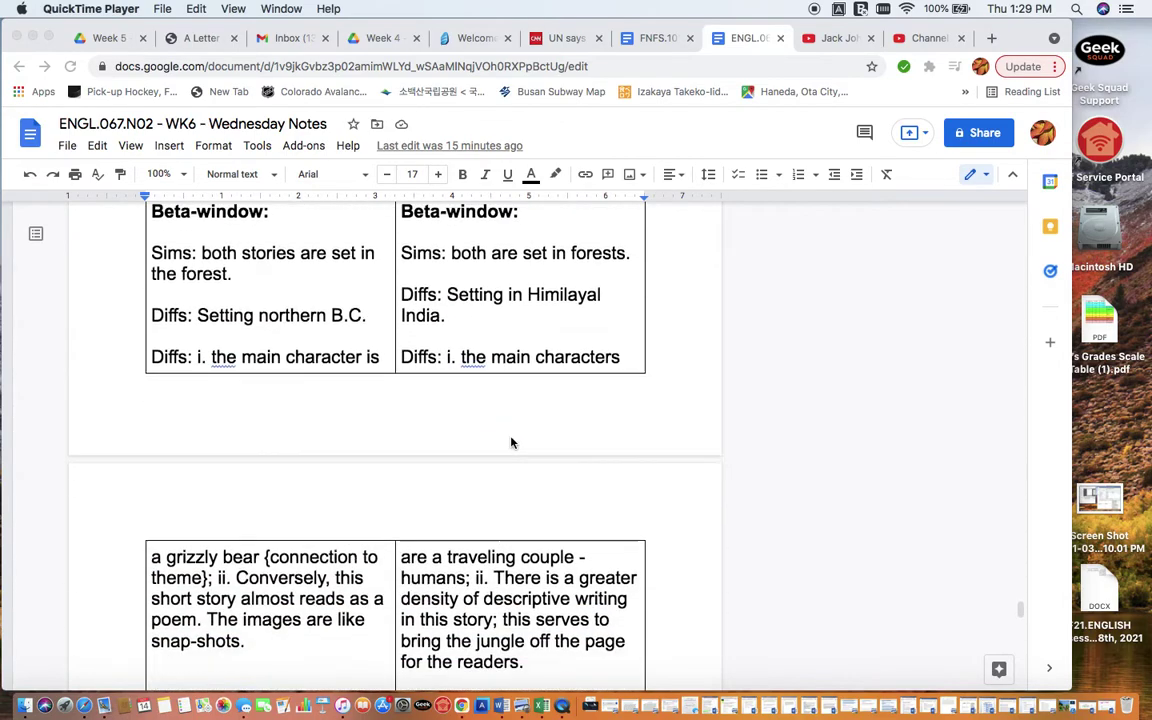
scroll(512, 443, "down", 10)
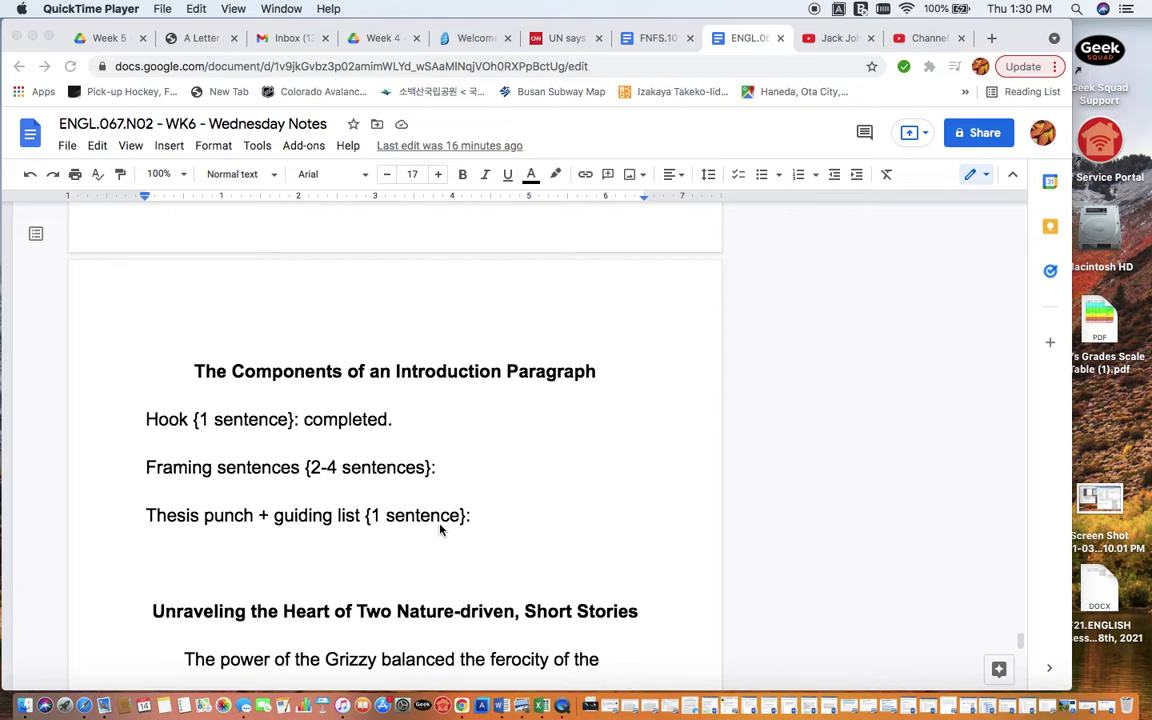
scroll(440, 530, "down", 1)
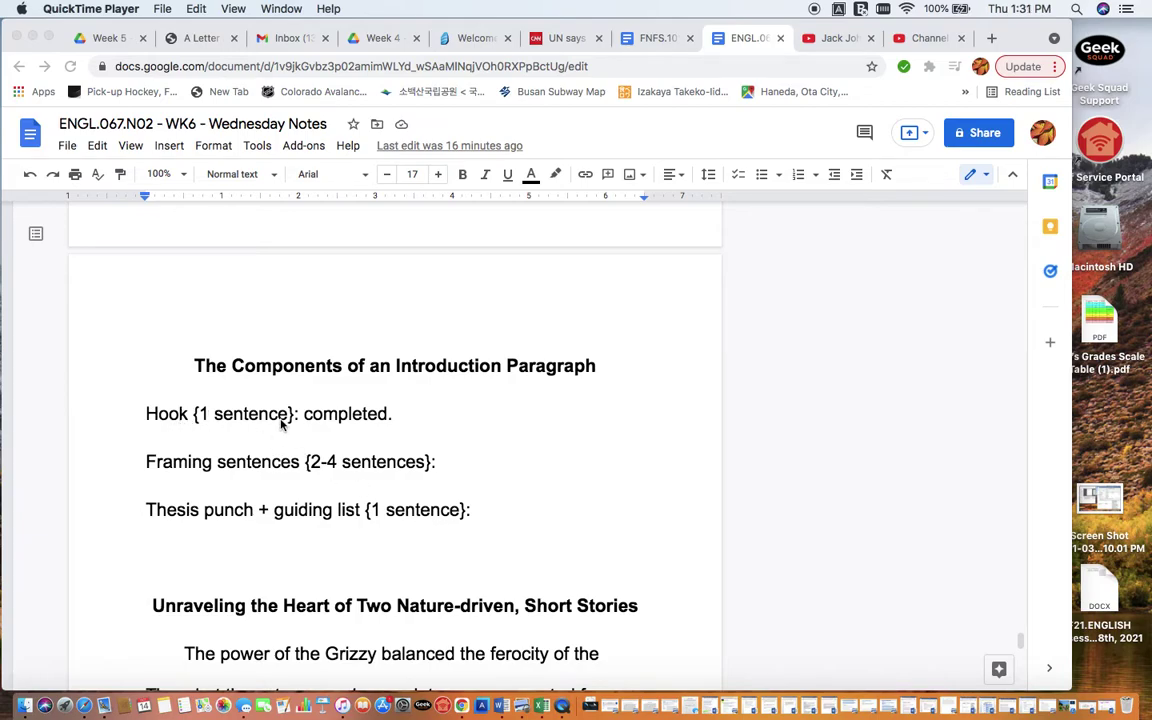
scroll(281, 423, "down", 3)
left_click(178, 497)
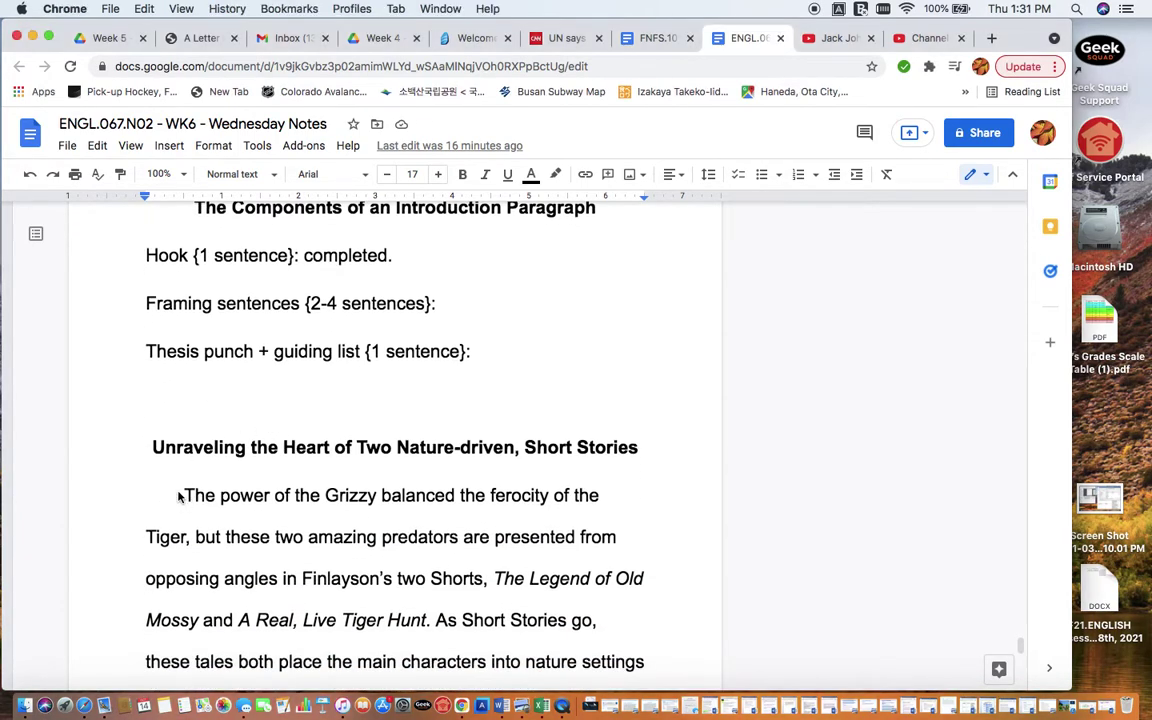
left_click_drag(184, 495, 519, 578)
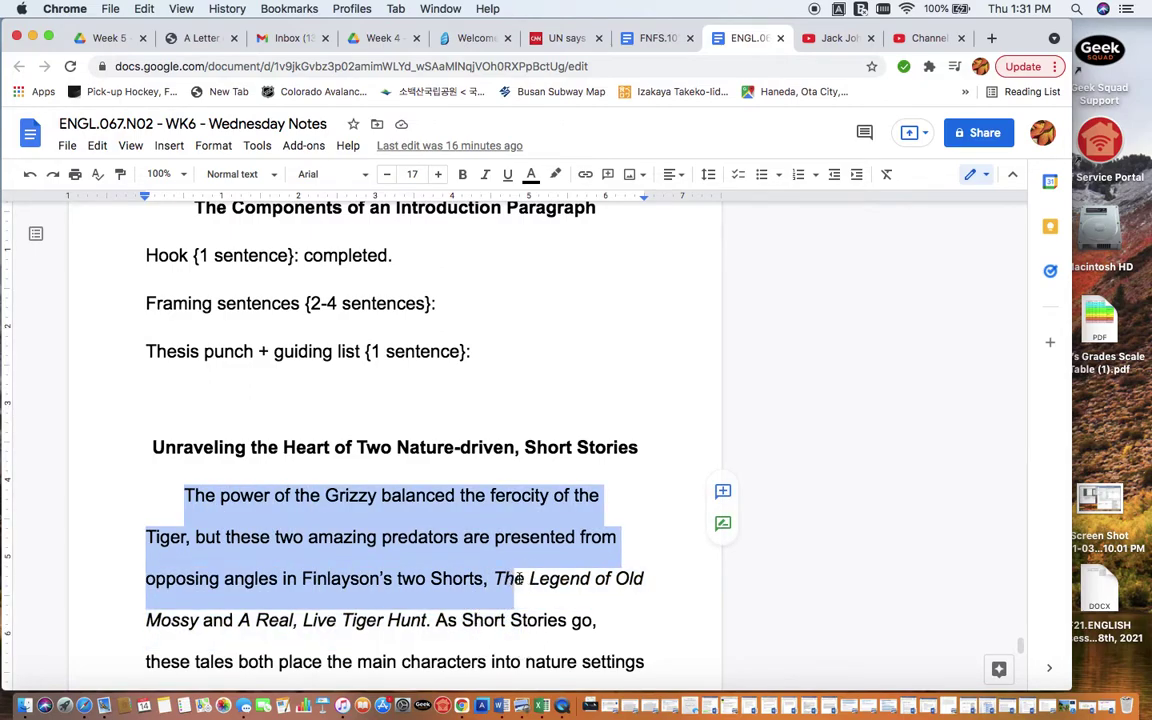
scroll(330, 530, "down", 2)
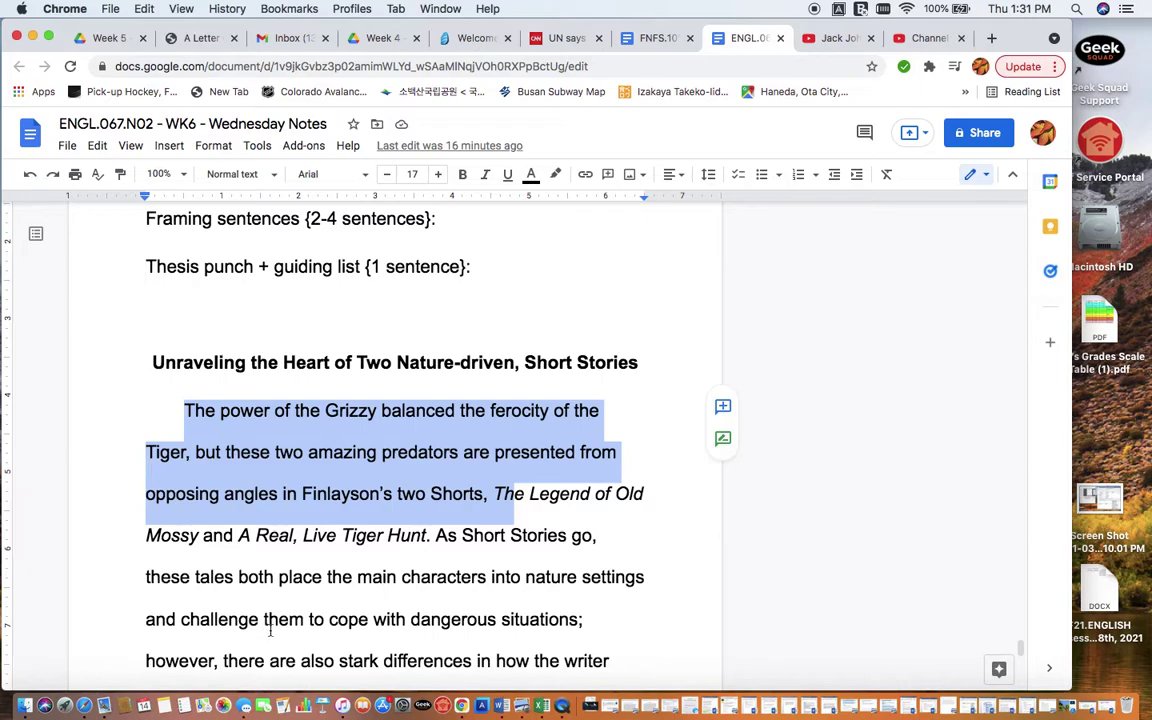
scroll(269, 630, "down", 1)
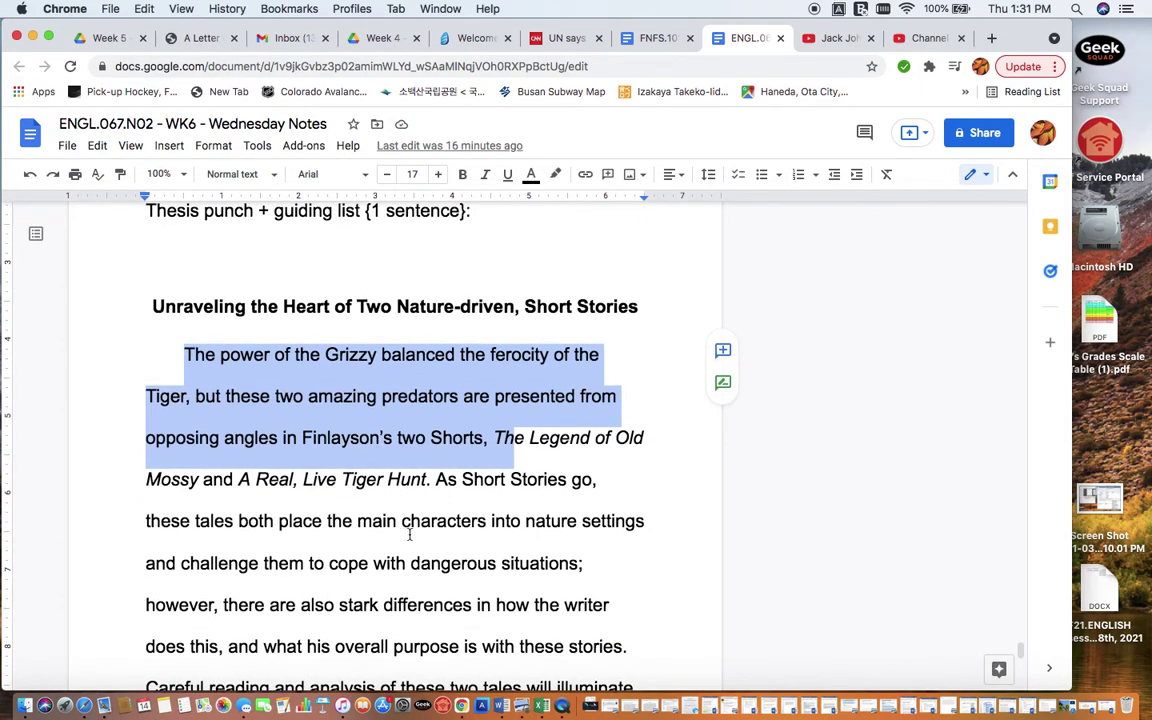
left_click(428, 480)
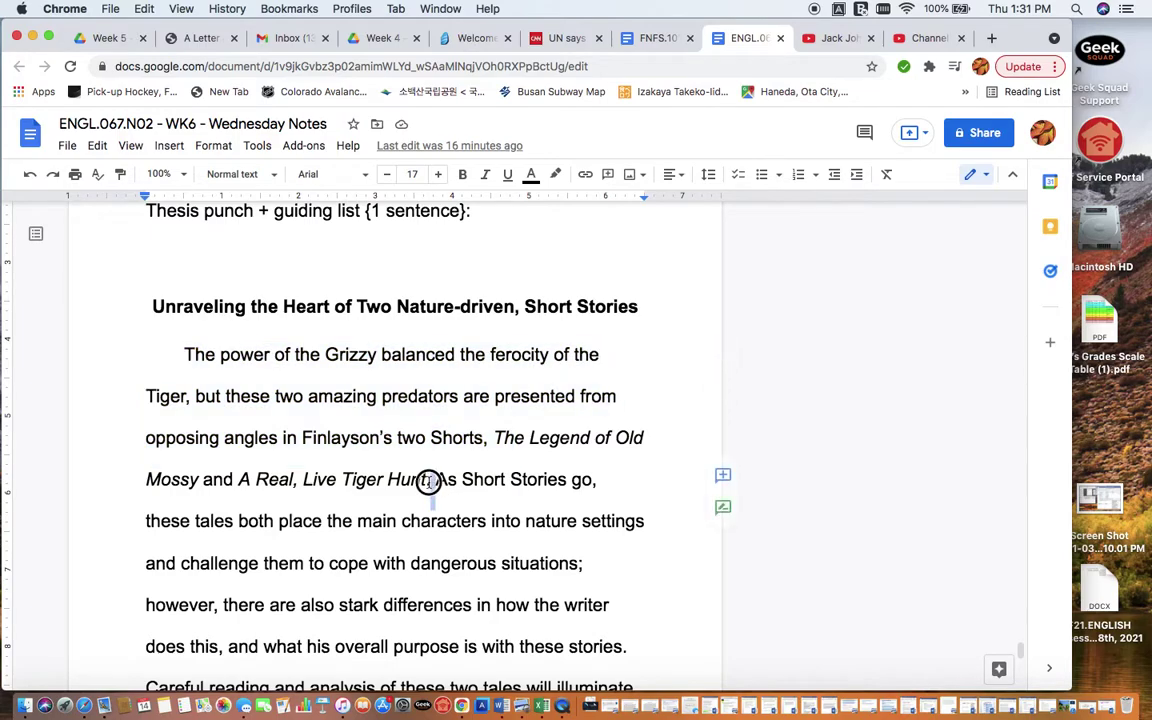
left_click_drag(428, 480, 186, 371)
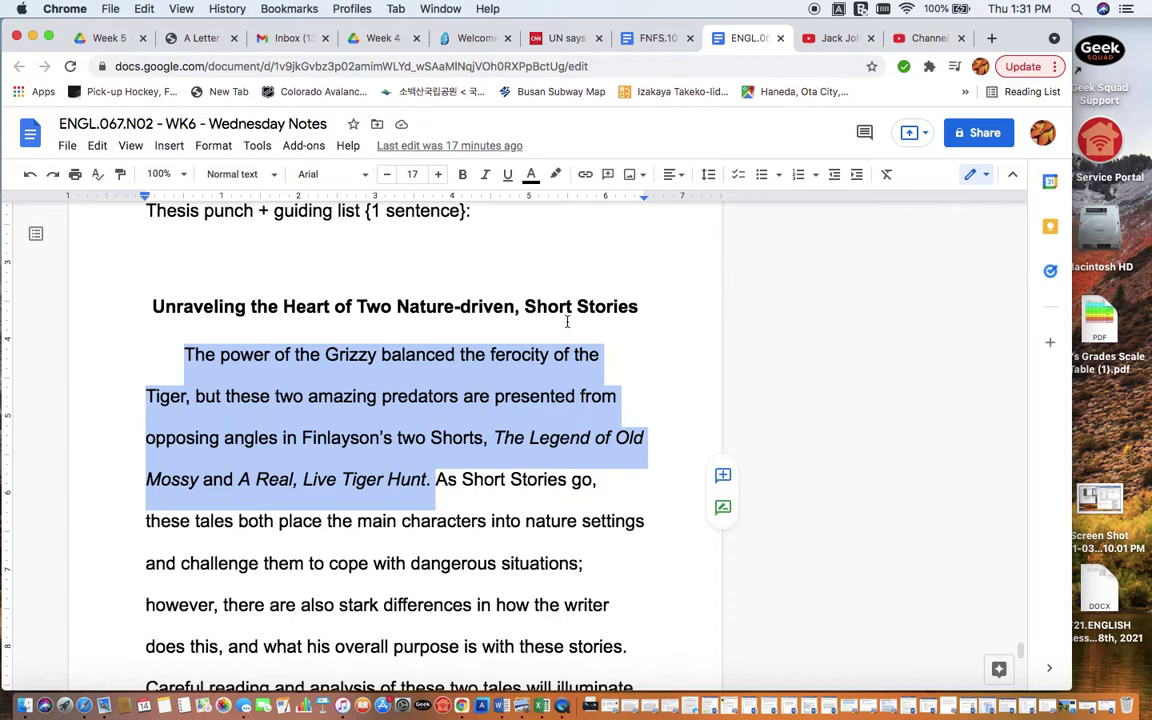
left_click(183, 356)
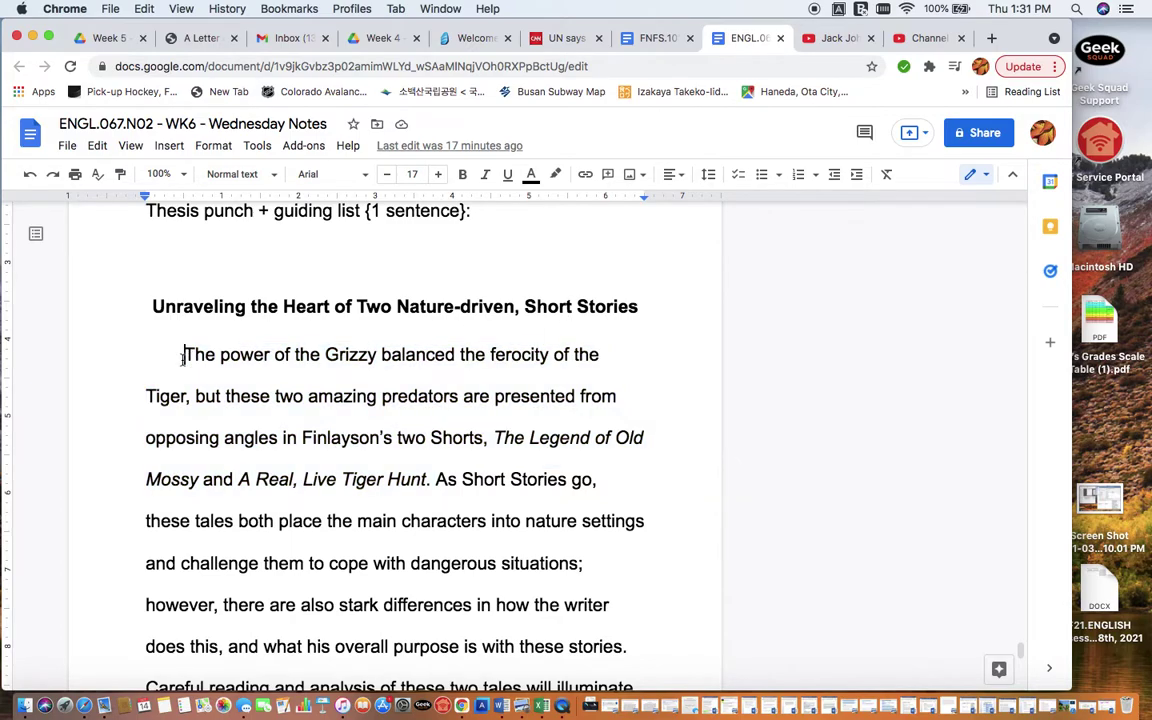
key("BackSpace")
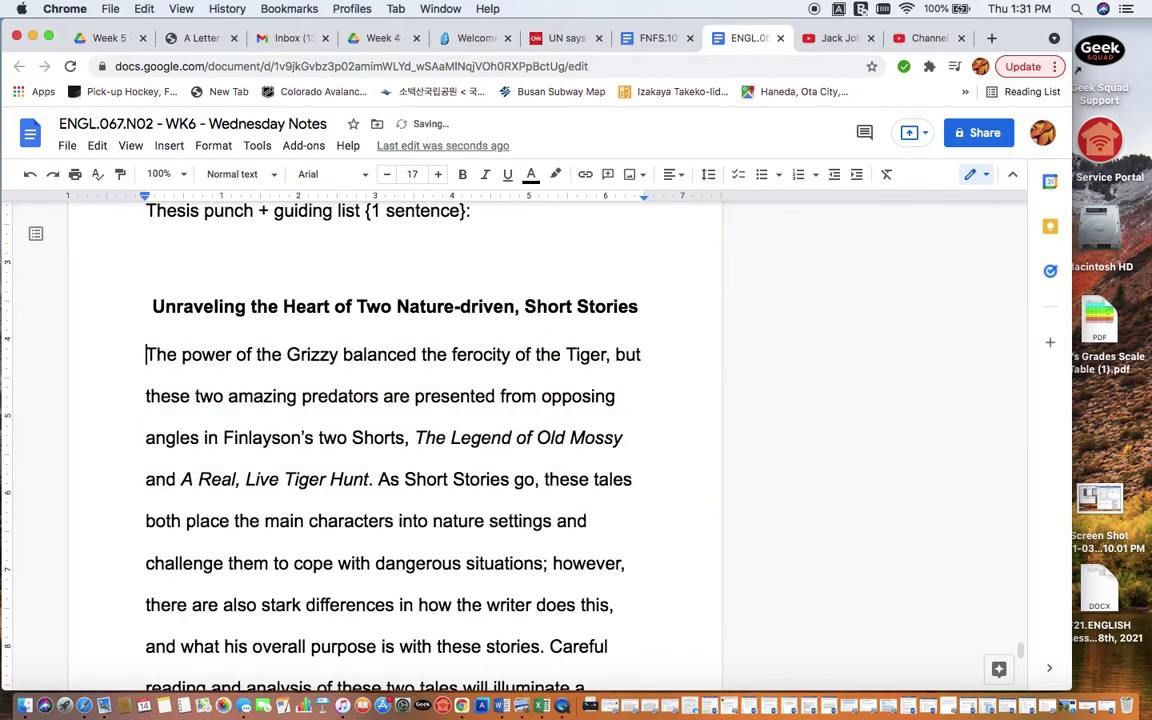
key("Tab")
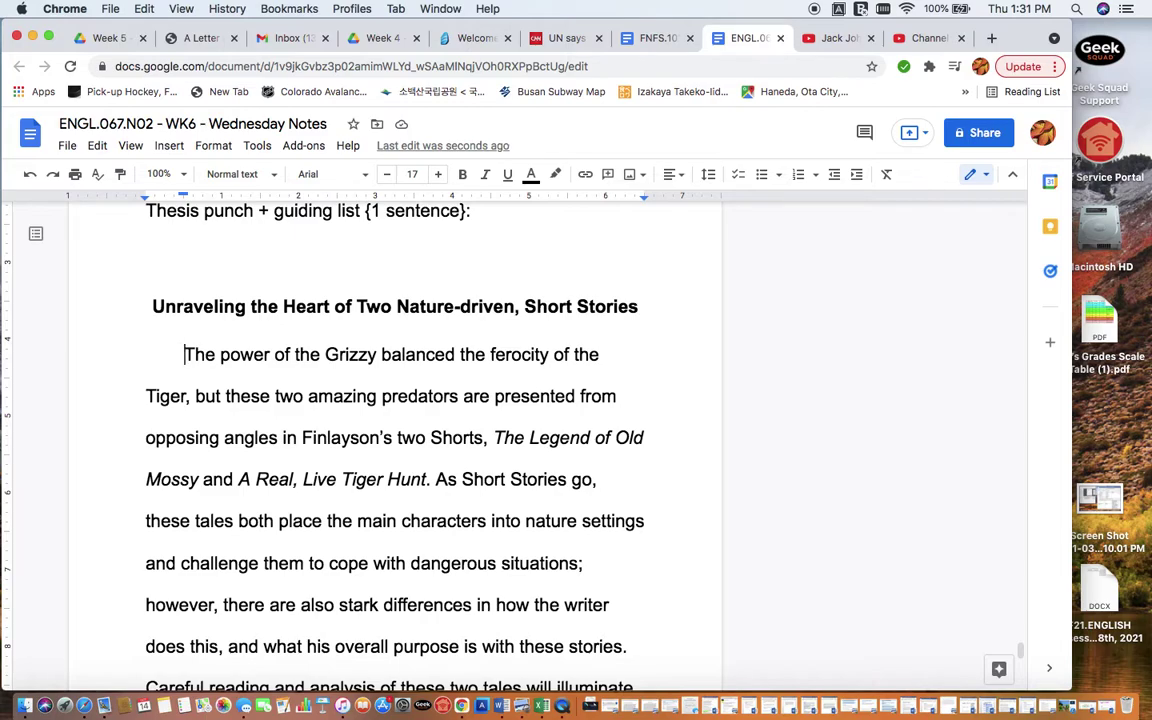
key("BackSpace")
key("Tab")
Step: Fix the misspelled 'Grizzy' to 'Grizzly' in the introduction's first sentence
left_click_drag(184, 355, 430, 479)
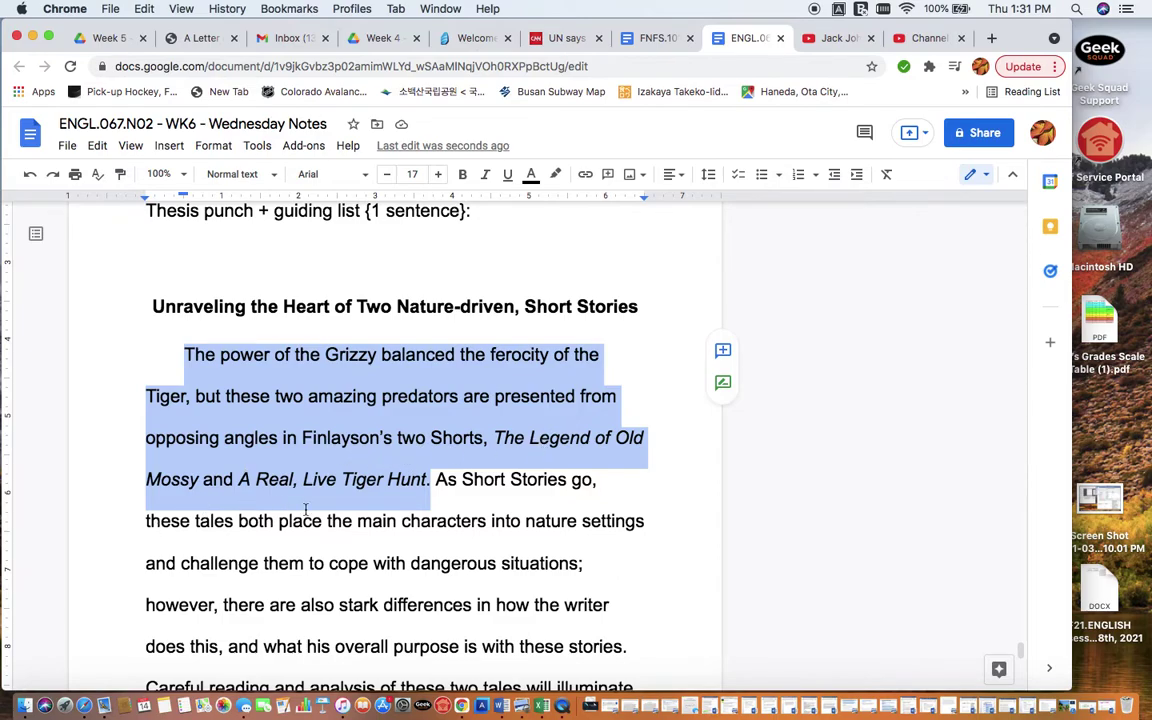
scroll(446, 497, "down", 1)
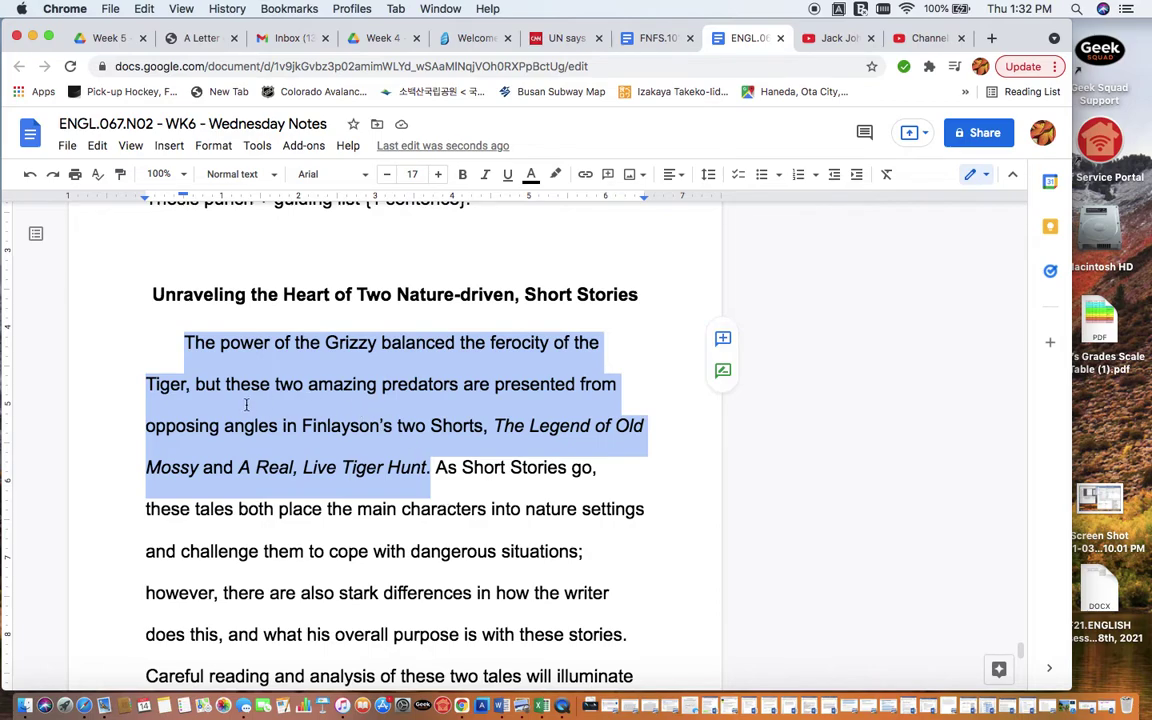
left_click(359, 342)
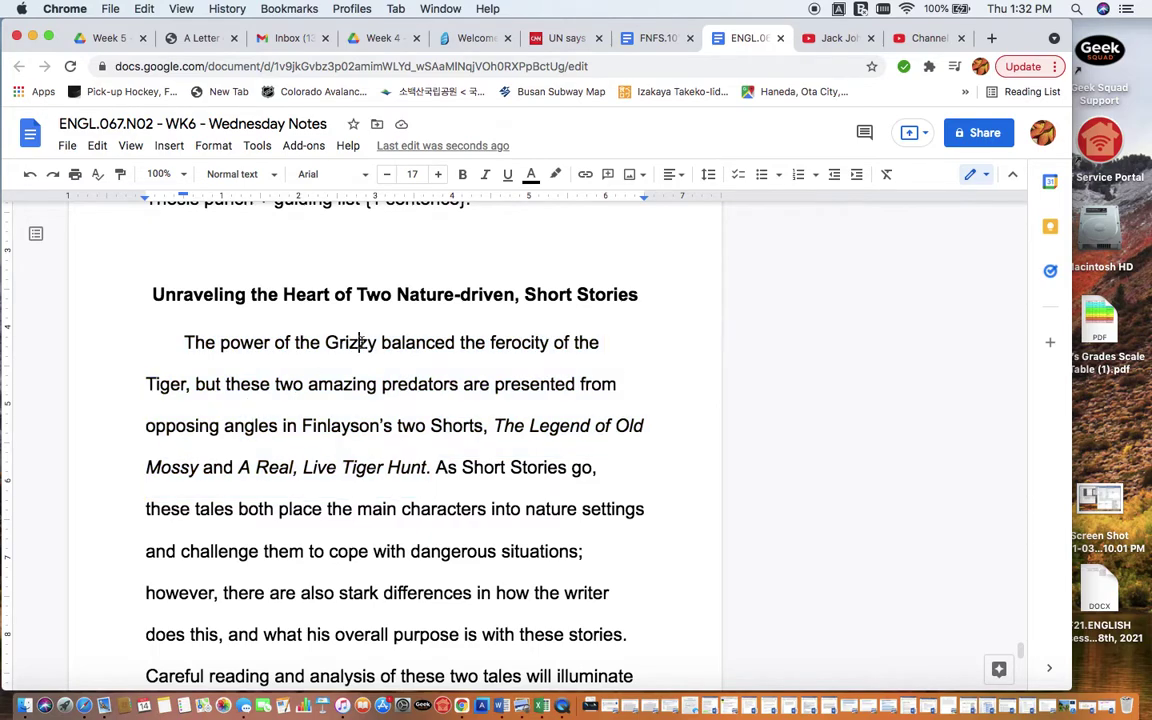
type("l")
Step: Select 'opposing angles', 'Finlayson's' and the two italic story titles in turn
left_click(376, 384)
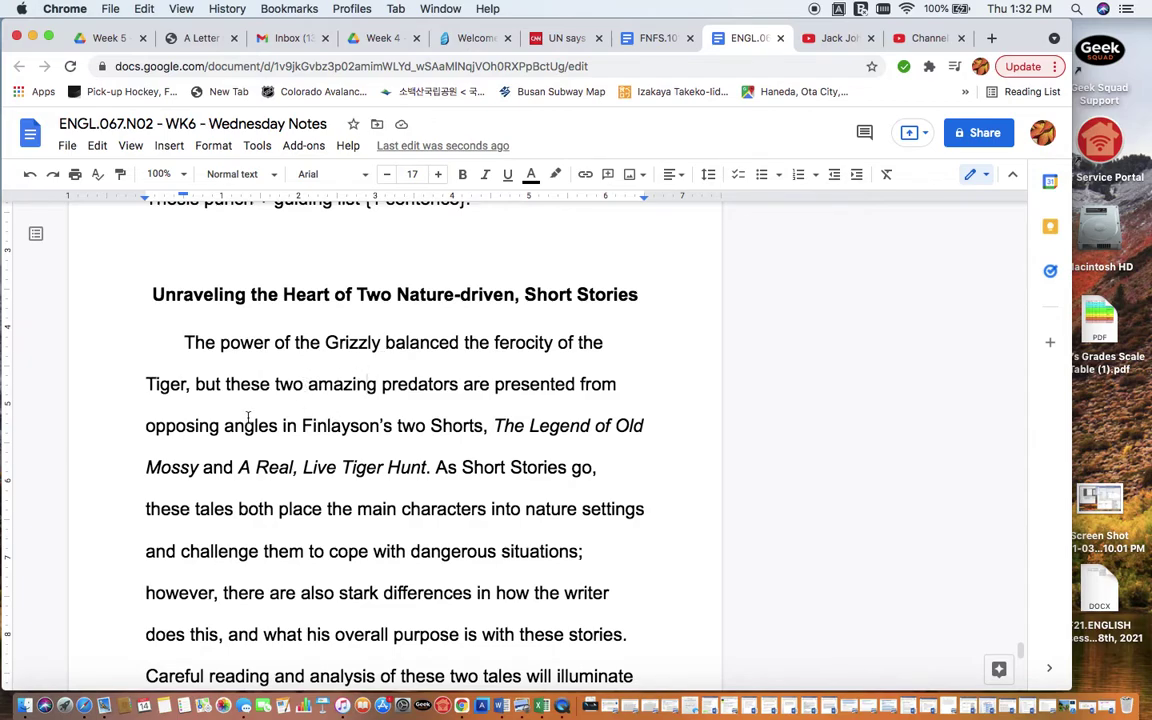
left_click_drag(146, 425, 285, 433)
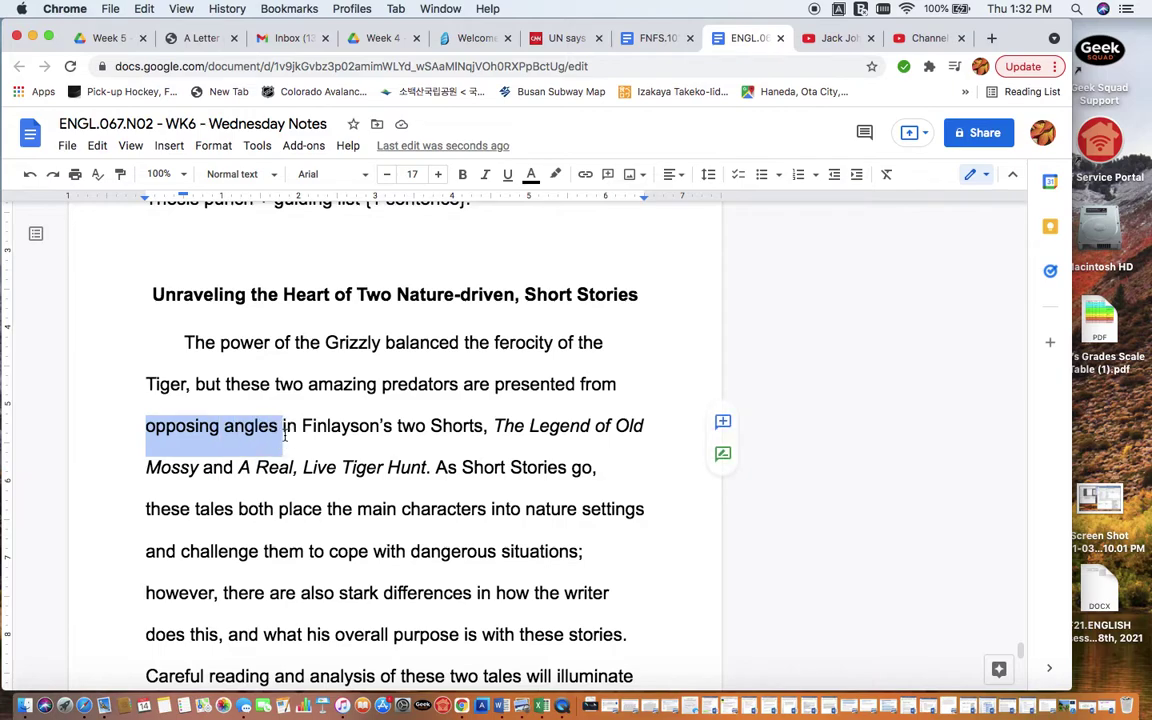
double_click(327, 426)
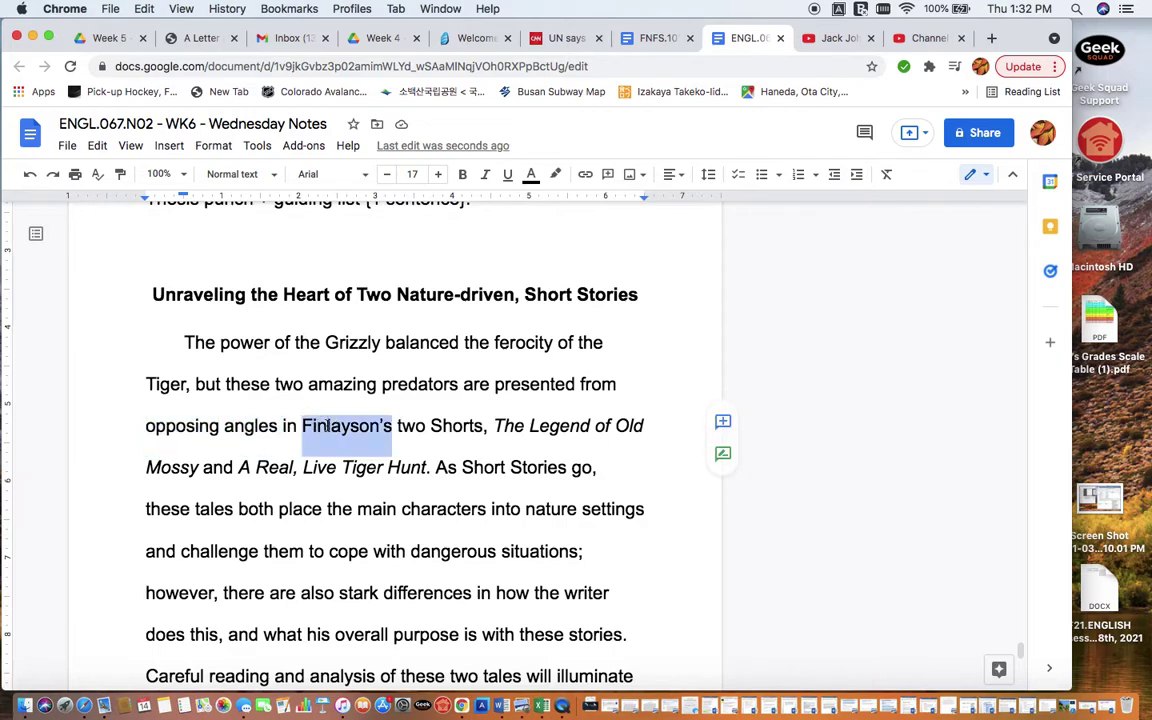
left_click_drag(493, 426, 436, 490)
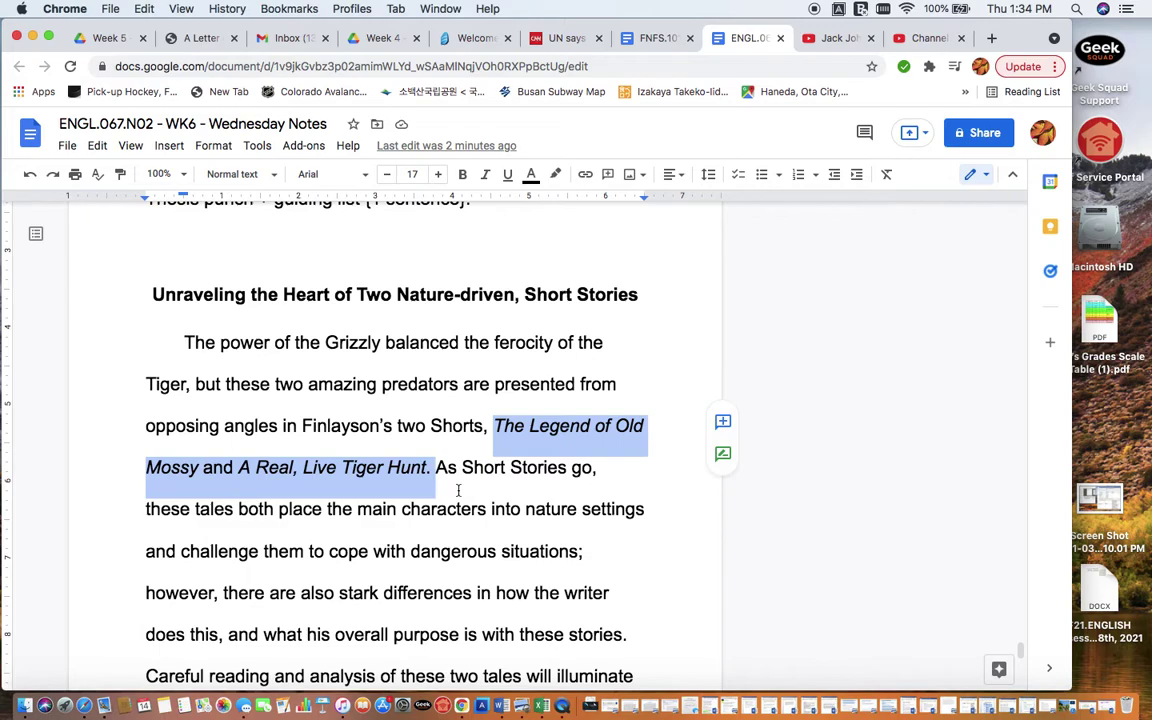
scroll(458, 490, "up", 5)
double_click(348, 416)
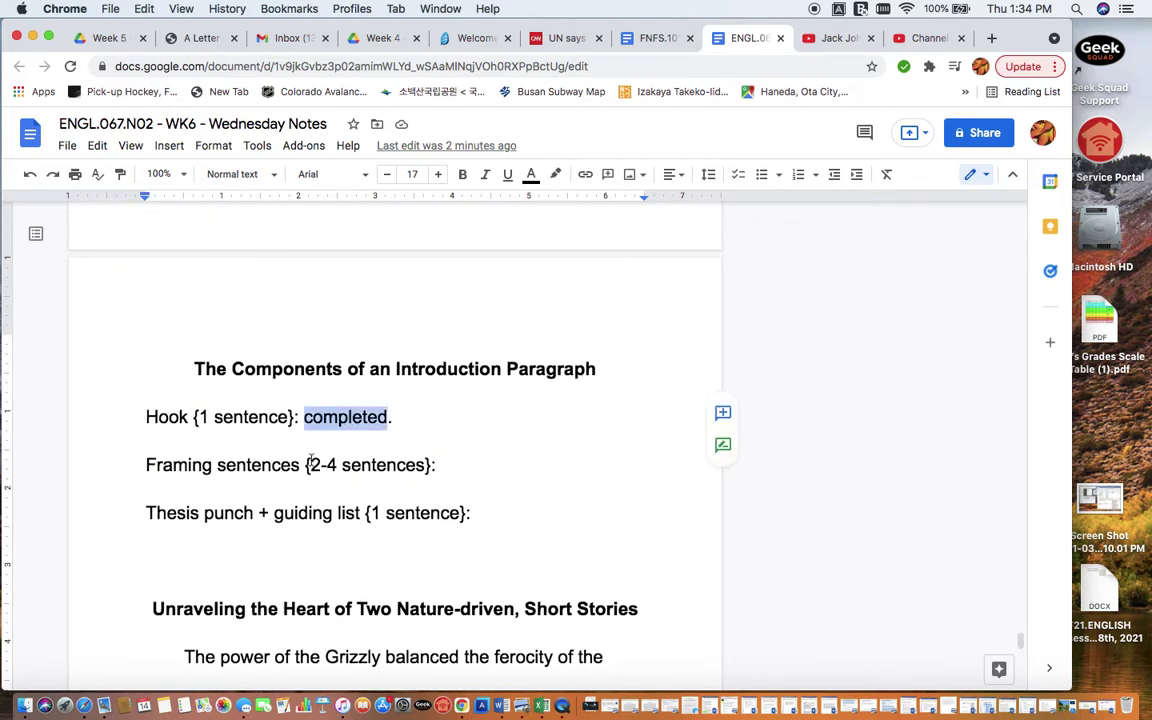
left_click_drag(310, 465, 428, 479)
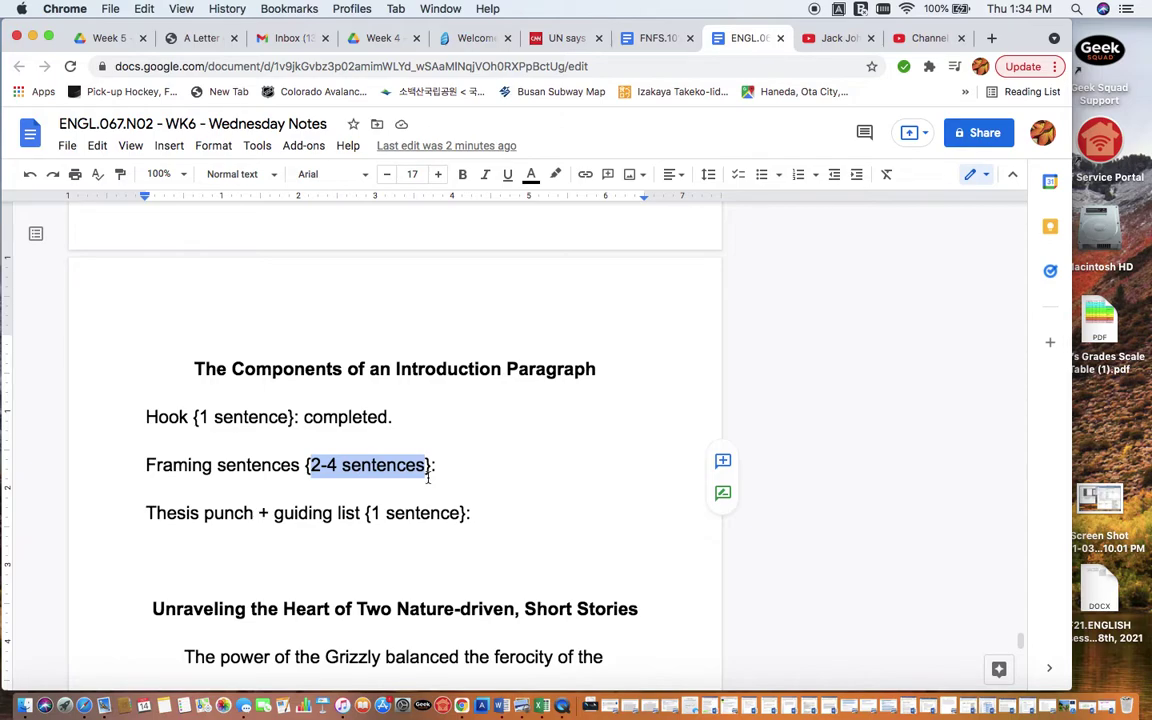
scroll(428, 479, "down", 5)
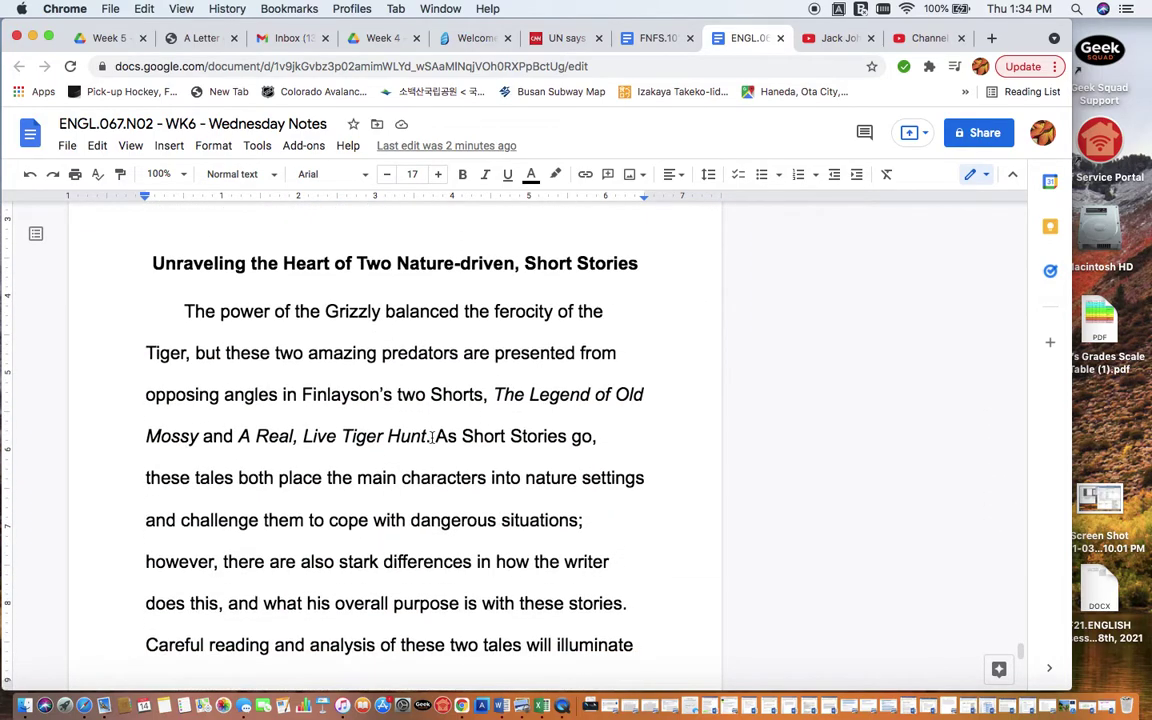
left_click_drag(432, 437, 372, 444)
scroll(373, 443, "up", 3)
scroll(372, 444, "up", 1)
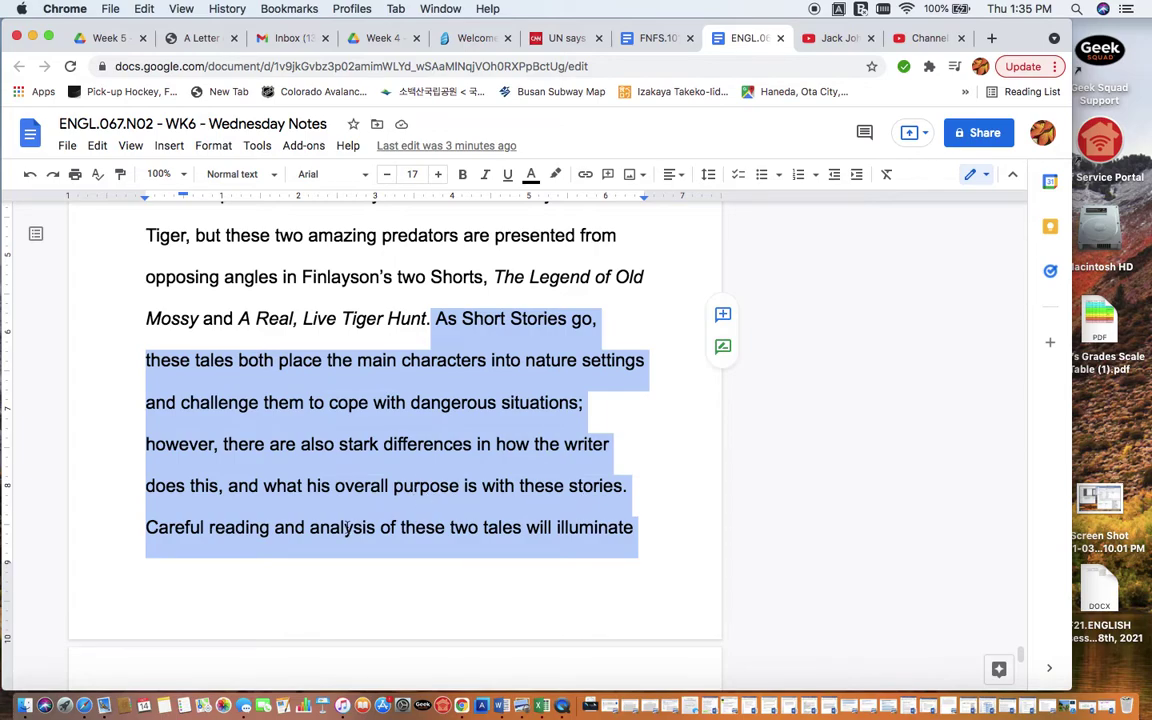
scroll(349, 527, "down", 3)
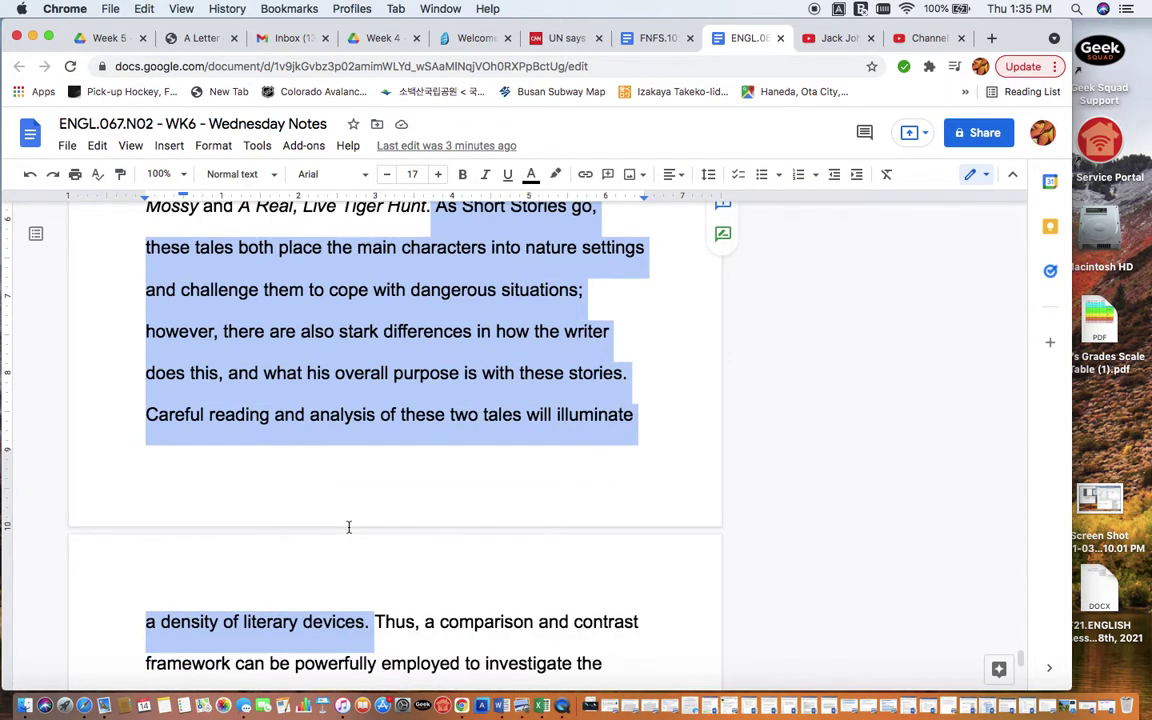
scroll(349, 527, "down", 1)
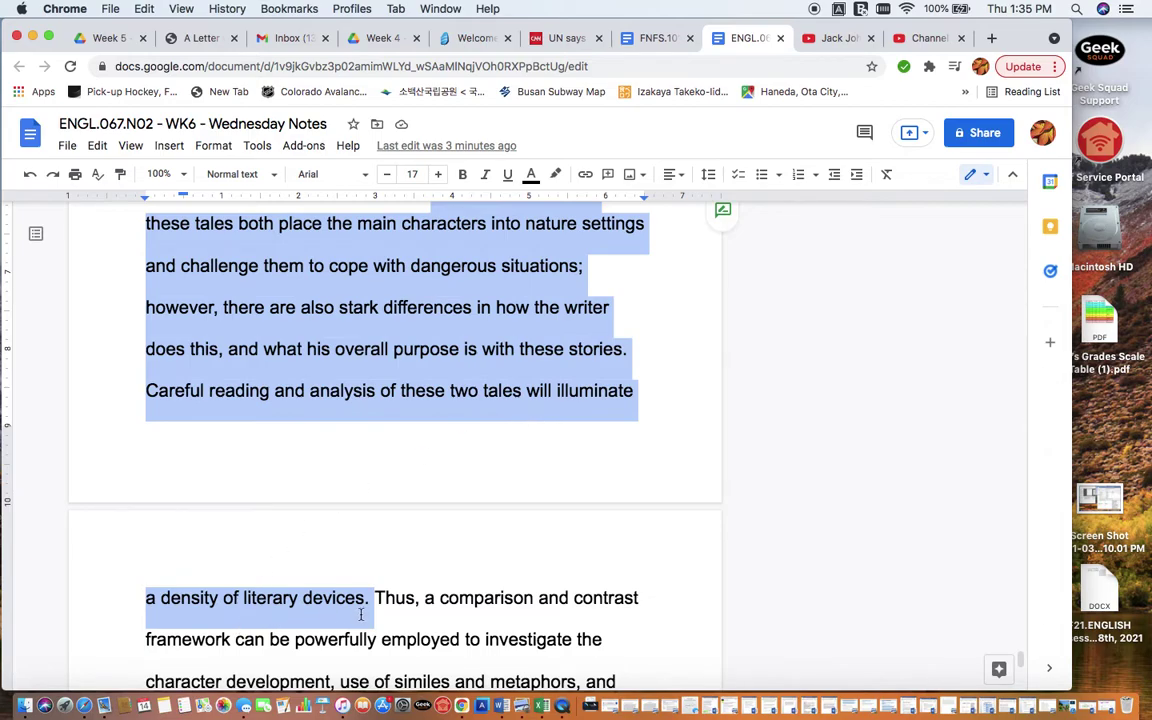
left_click_drag(363, 599, 240, 598)
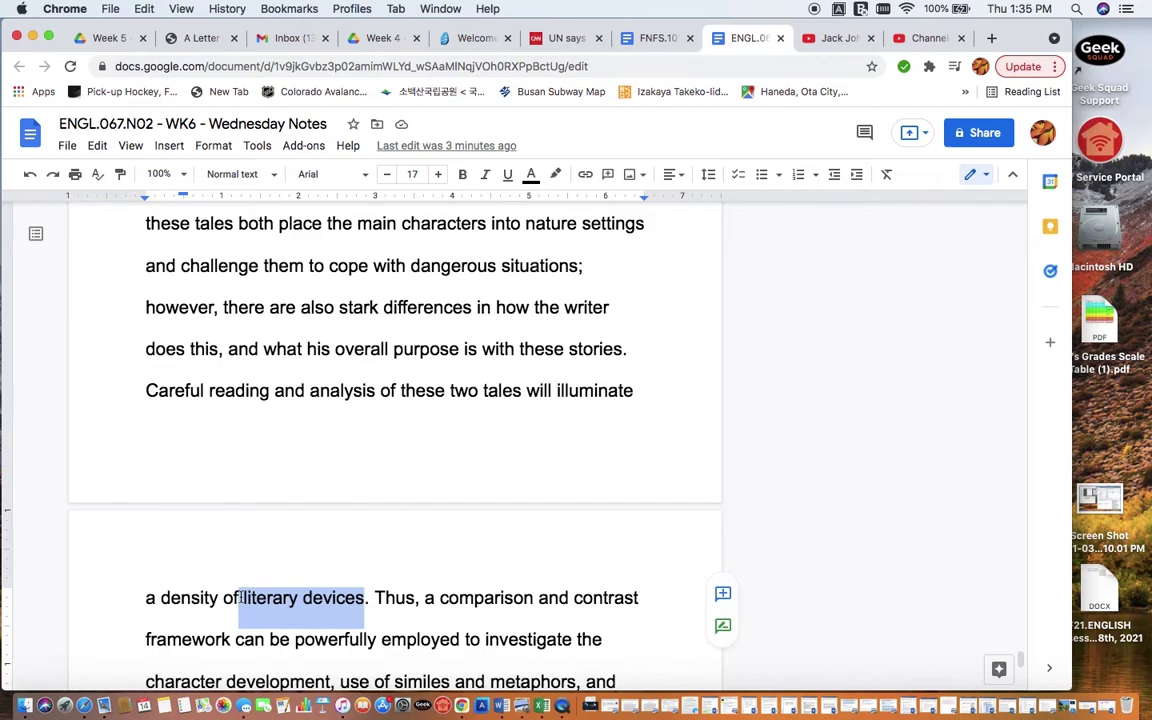
scroll(240, 598, "down", 3)
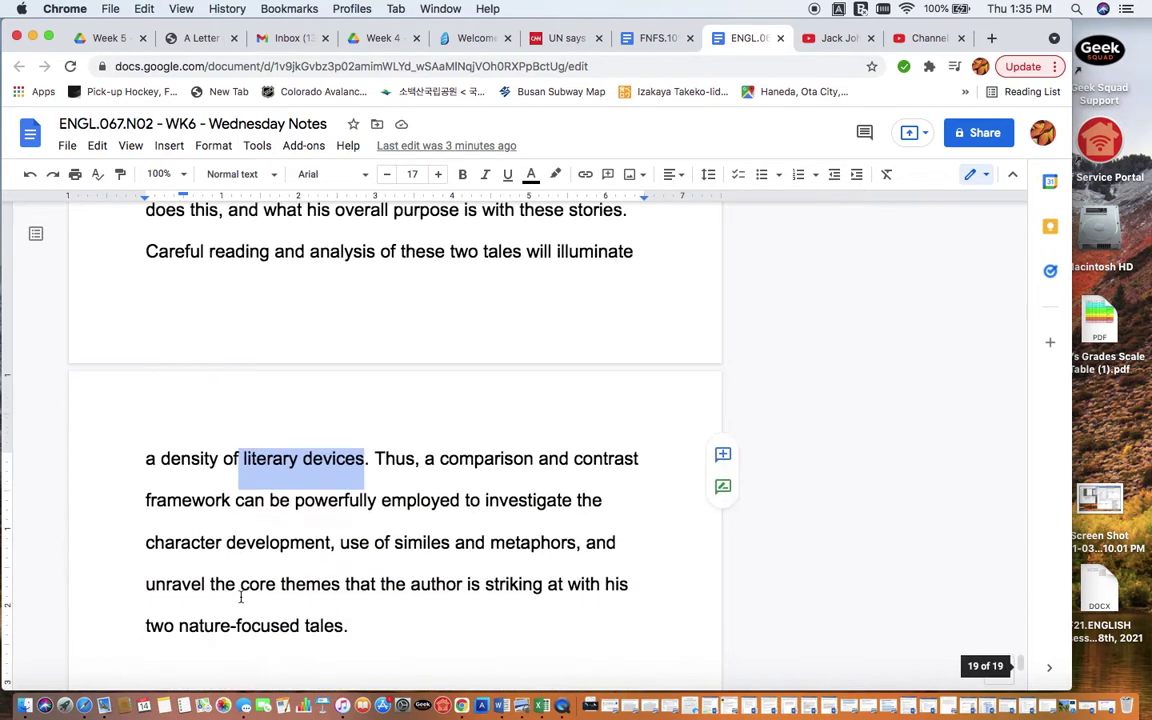
scroll(240, 598, "up", 10)
Step: Append 'completed.' to the Framing sentences {2-4 sentences} item, then highlight the Thesis punch line
scroll(240, 598, "up", 1)
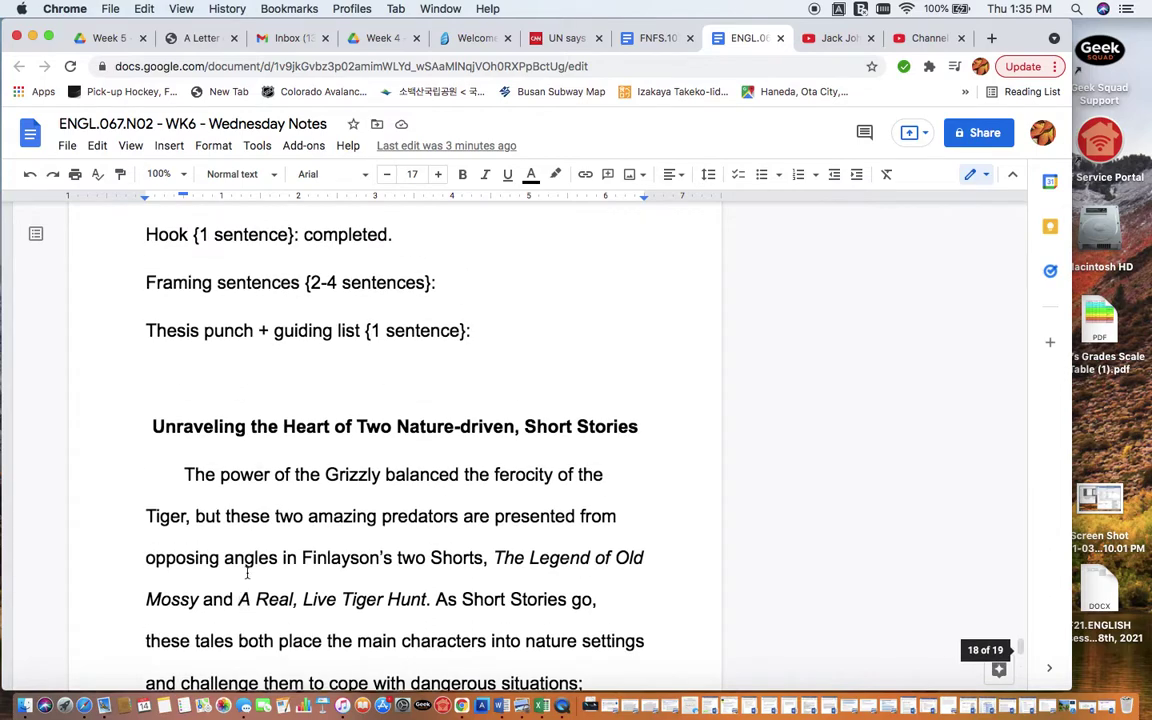
left_click(445, 284)
type("completed.")
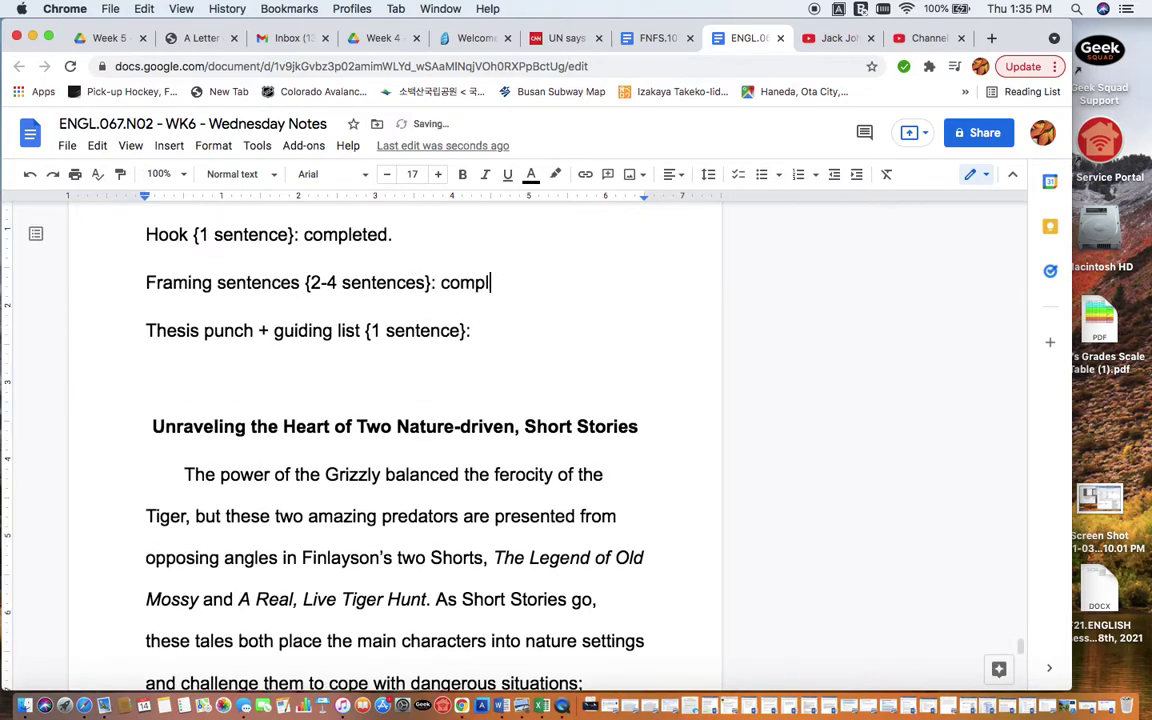
left_click(146, 331)
left_click_drag(169, 330, 477, 342)
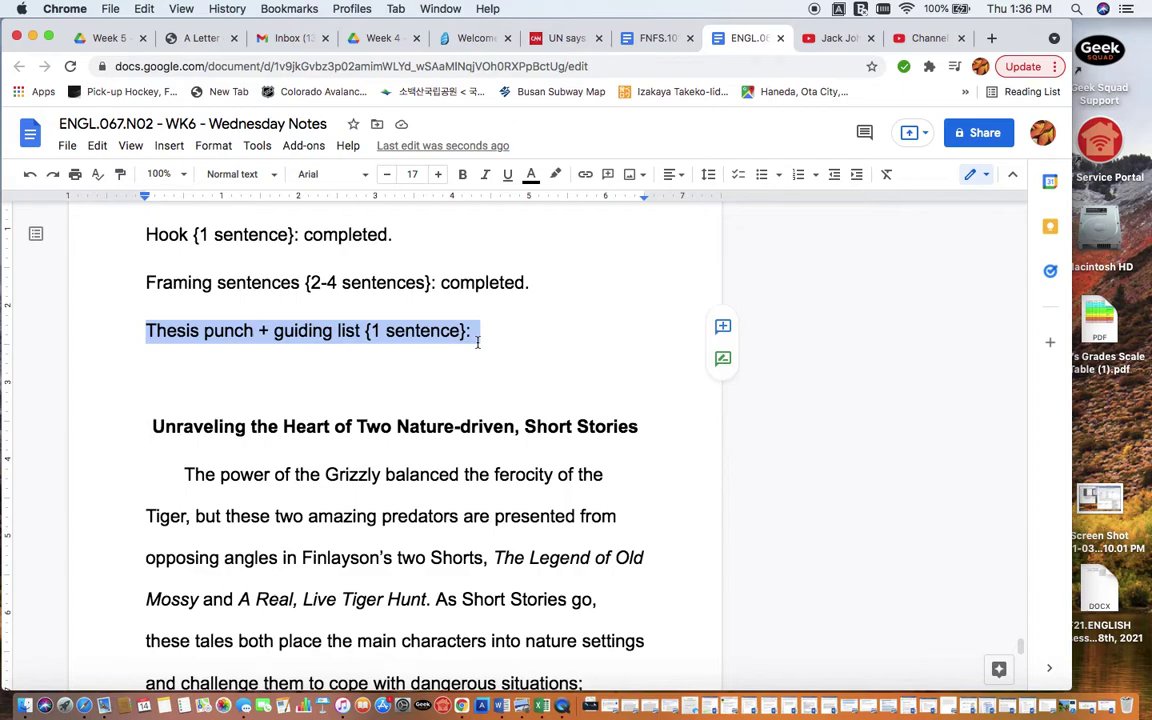
scroll(477, 342, "down", 15)
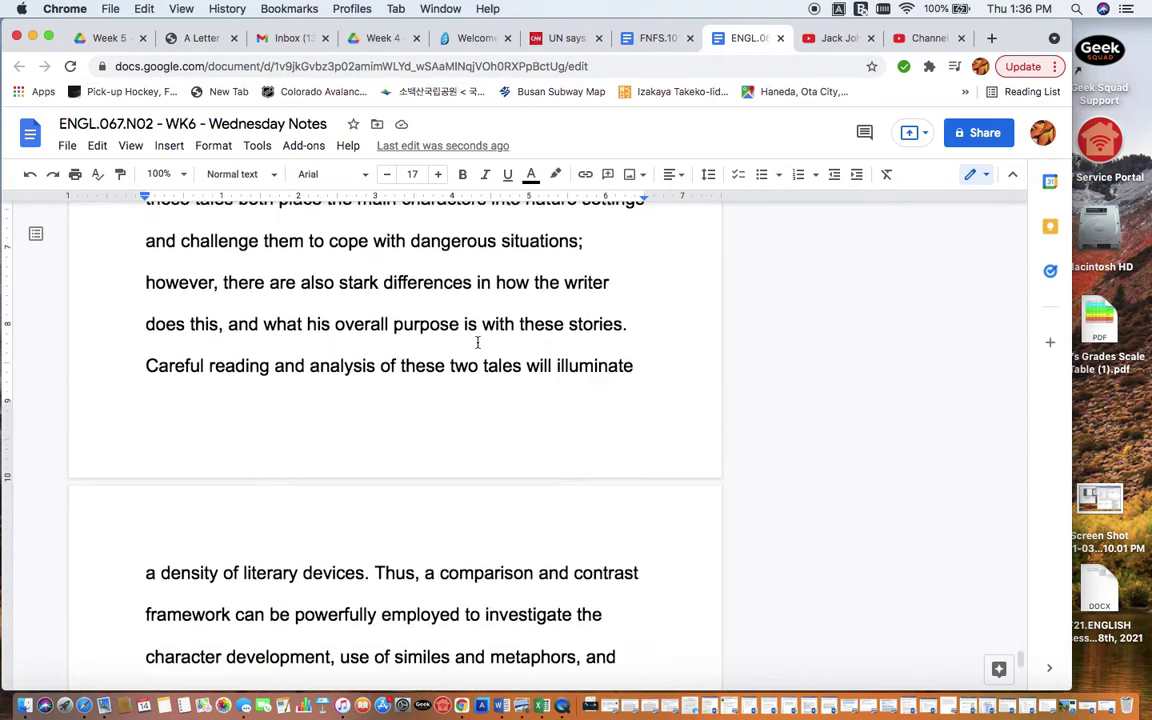
scroll(477, 342, "up", 2)
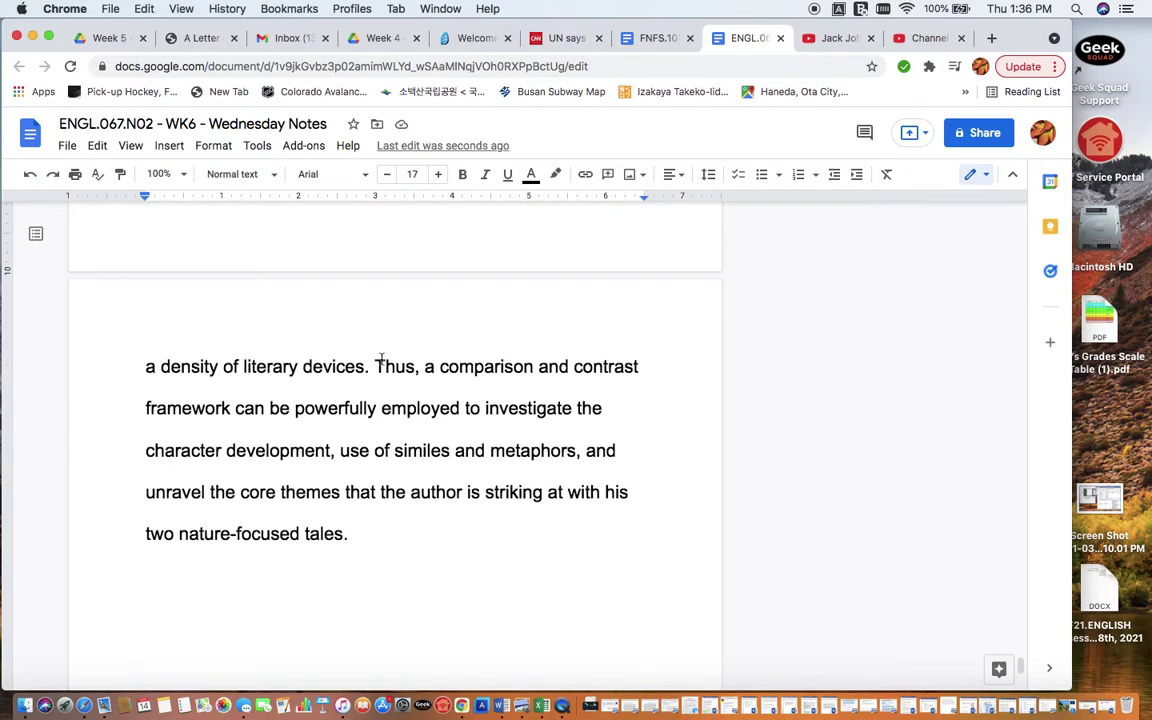
left_click_drag(376, 366, 410, 554)
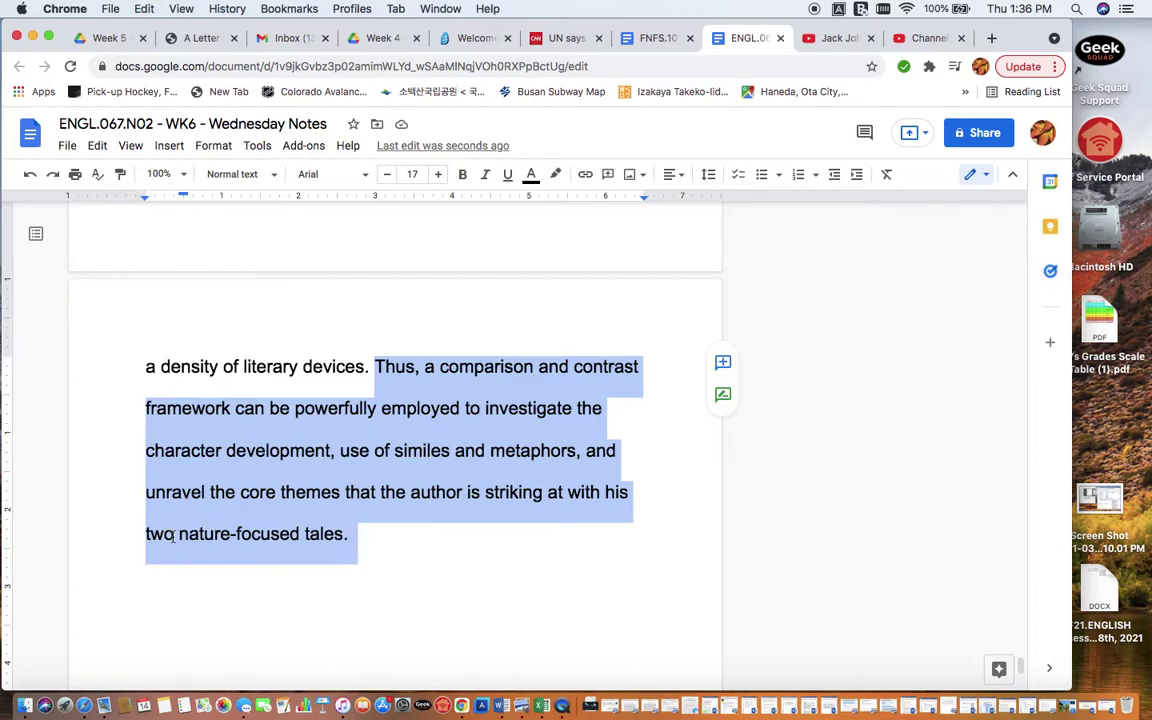
left_click(175, 535)
left_click(386, 533)
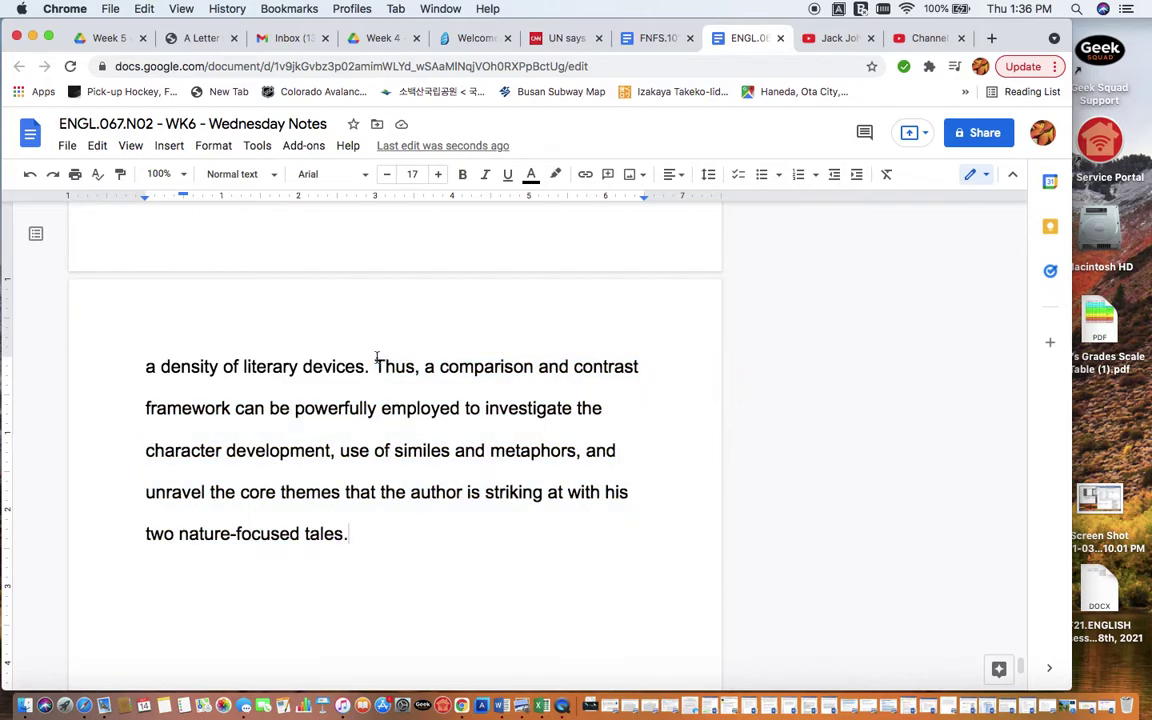
Step: Append 'completed.' to the Thesis punch + guiding list line, correcting the typo
scroll(377, 357, "up", 1)
scroll(377, 357, "up", 10)
left_click(496, 468)
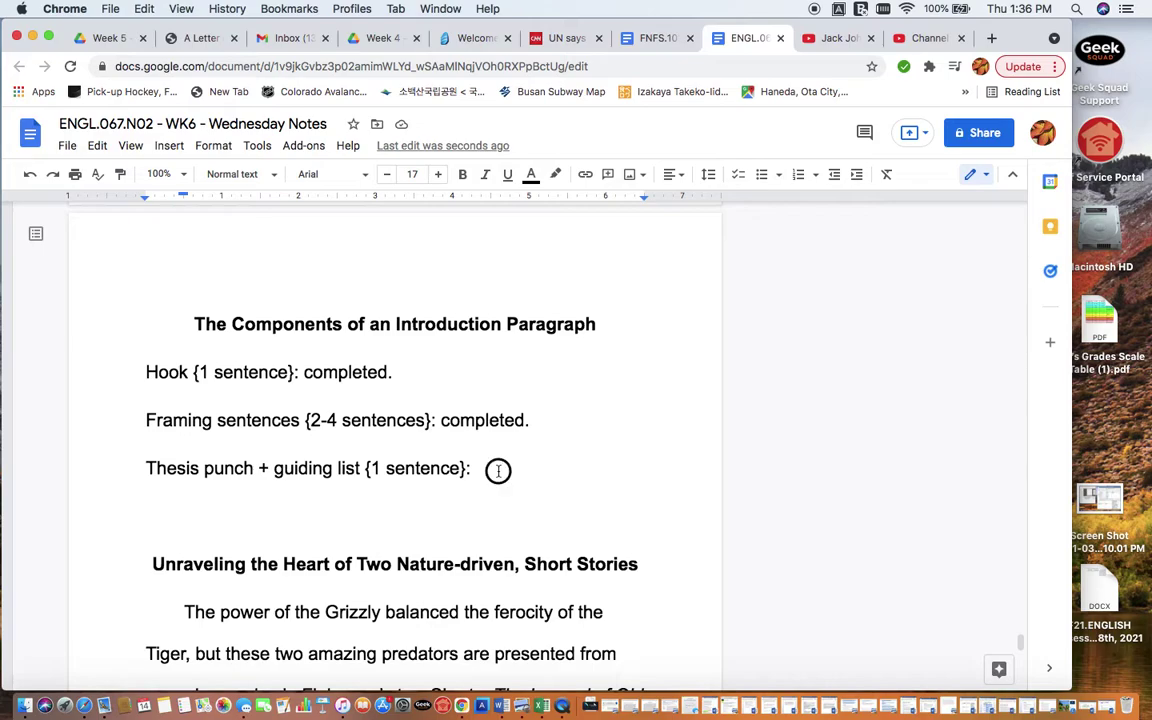
type("copleted")
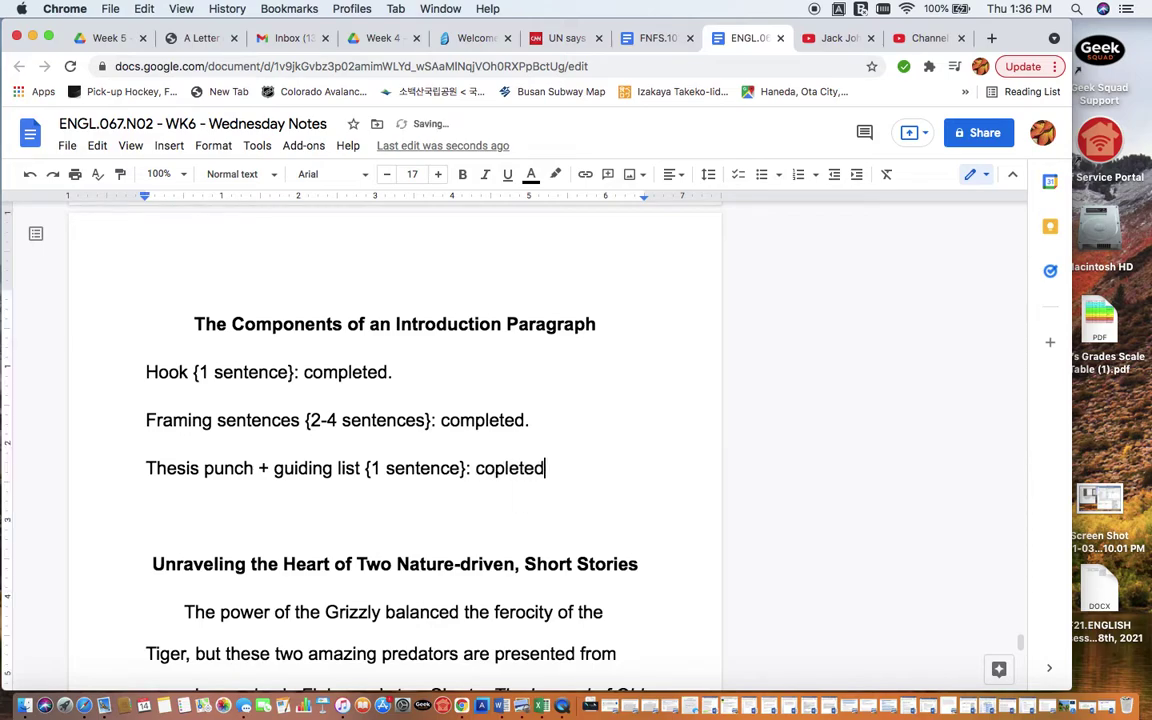
key("BackSpace")
key("BackSpace")
key("BackSpace")
key("BackSpace")
key("BackSpace")
key("BackSpace")
type("mpleted.")
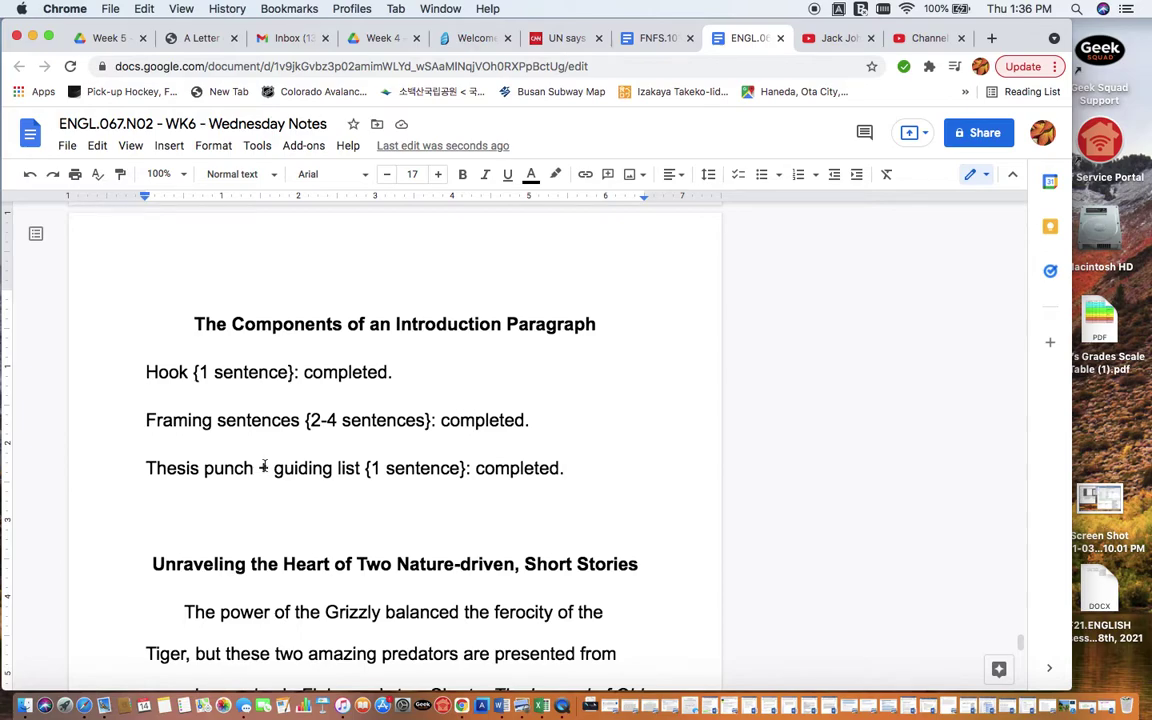
Step: Highlight the 'completed' words on the Framing sentences and Thesis punch lines
double_click(485, 421)
double_click(514, 467)
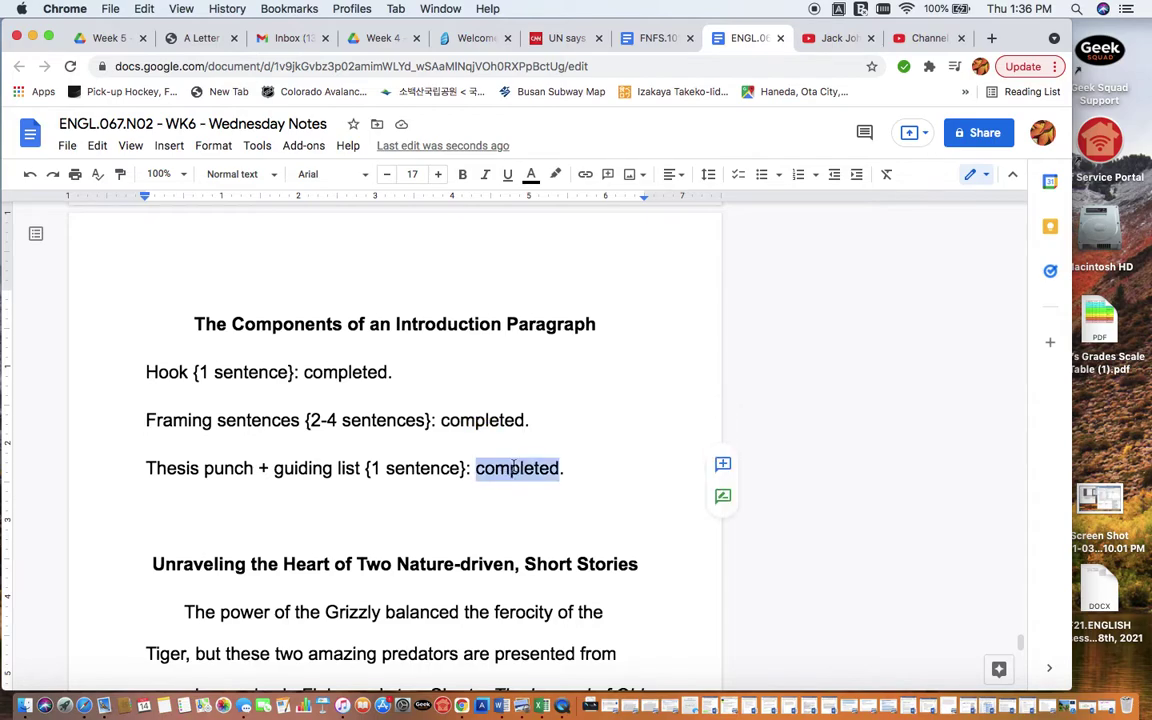
scroll(513, 466, "down", 4)
scroll(513, 466, "down", 5)
scroll(512, 468, "up", 3)
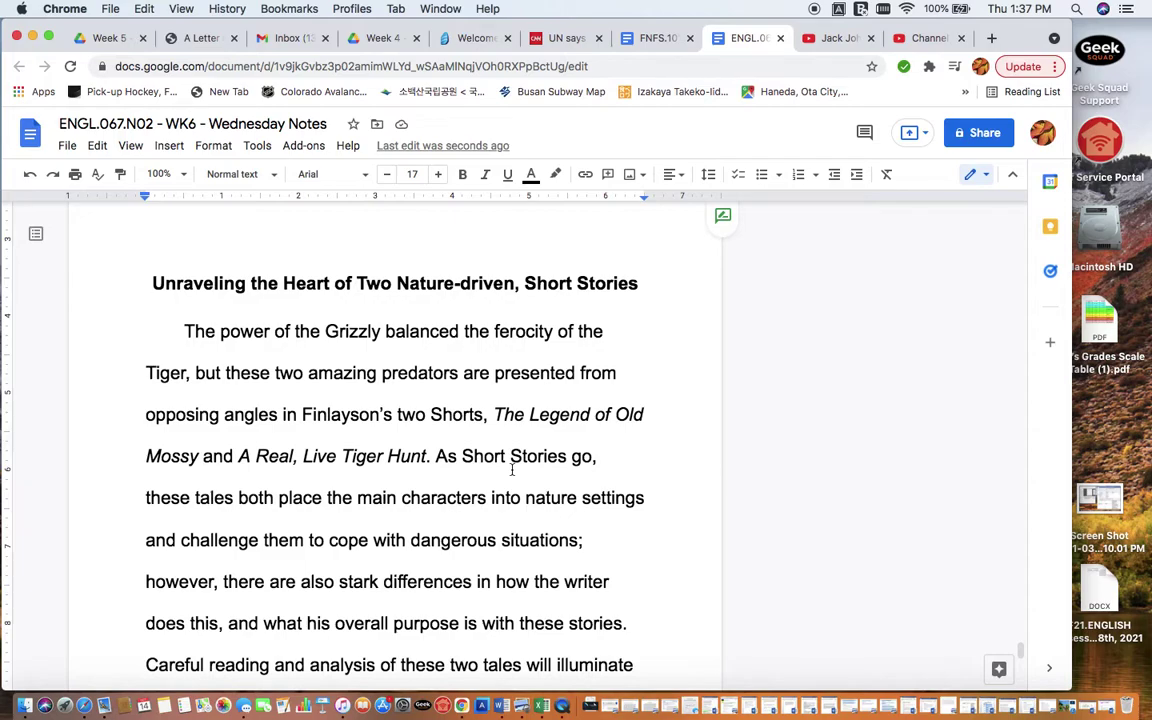
scroll(512, 470, "down", 1)
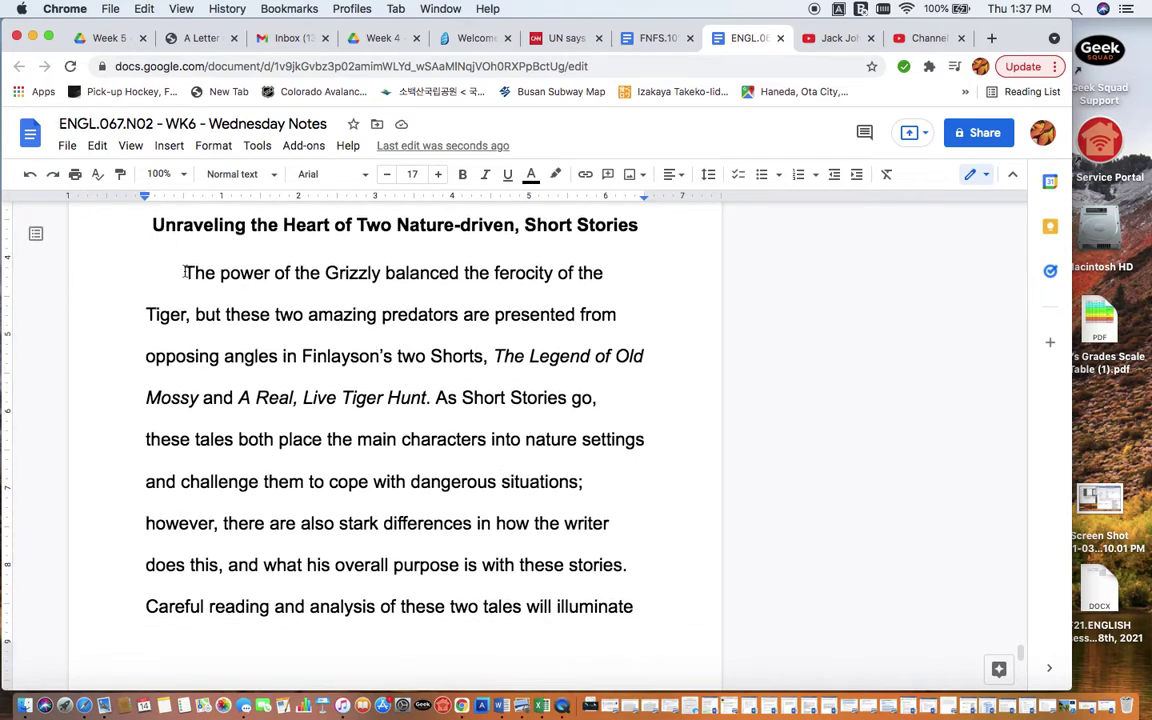
left_click_drag(183, 272, 386, 597)
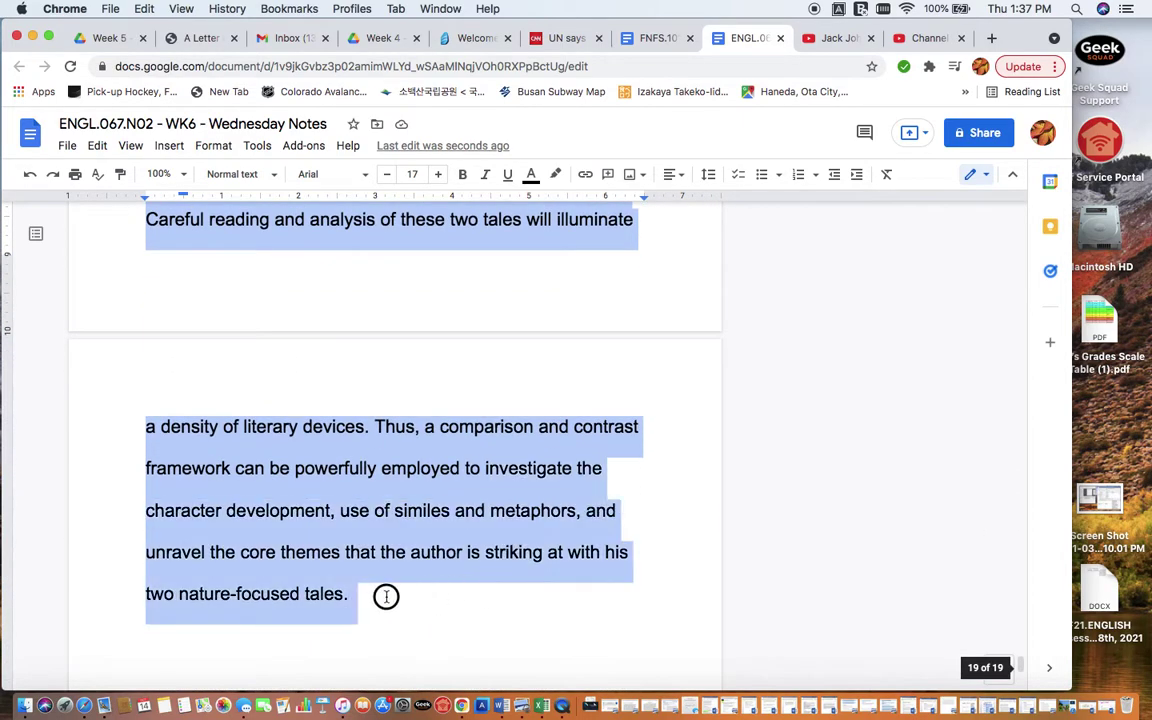
left_click(266, 150)
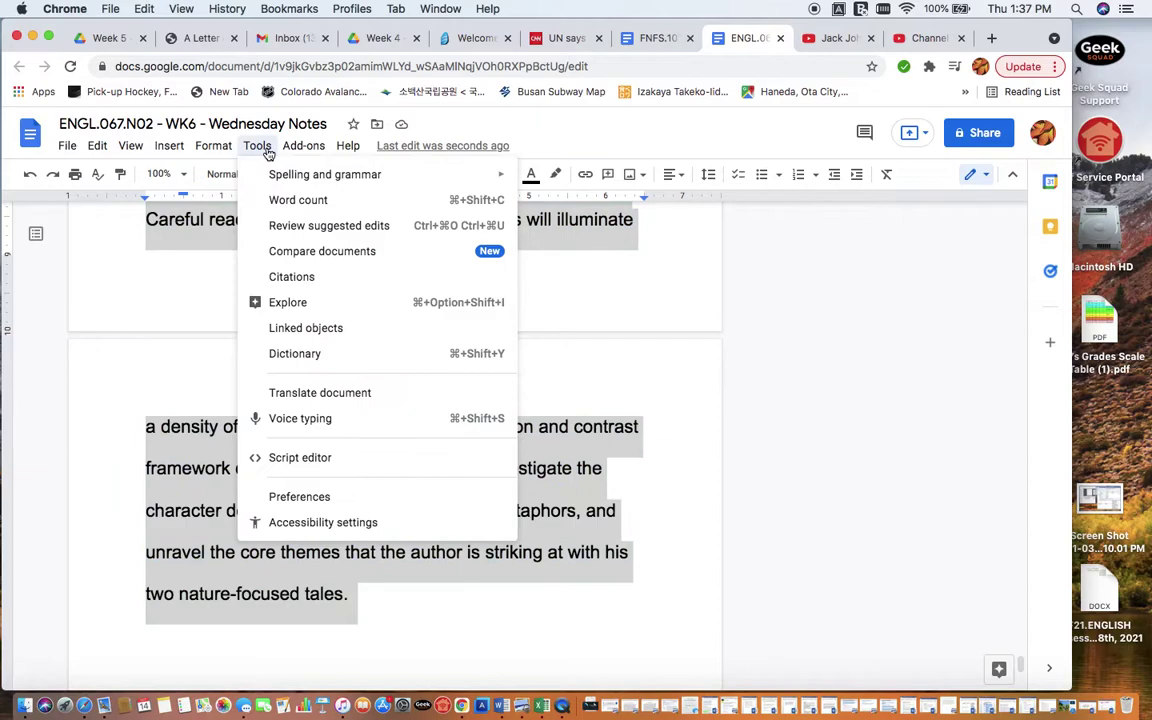
left_click(278, 203)
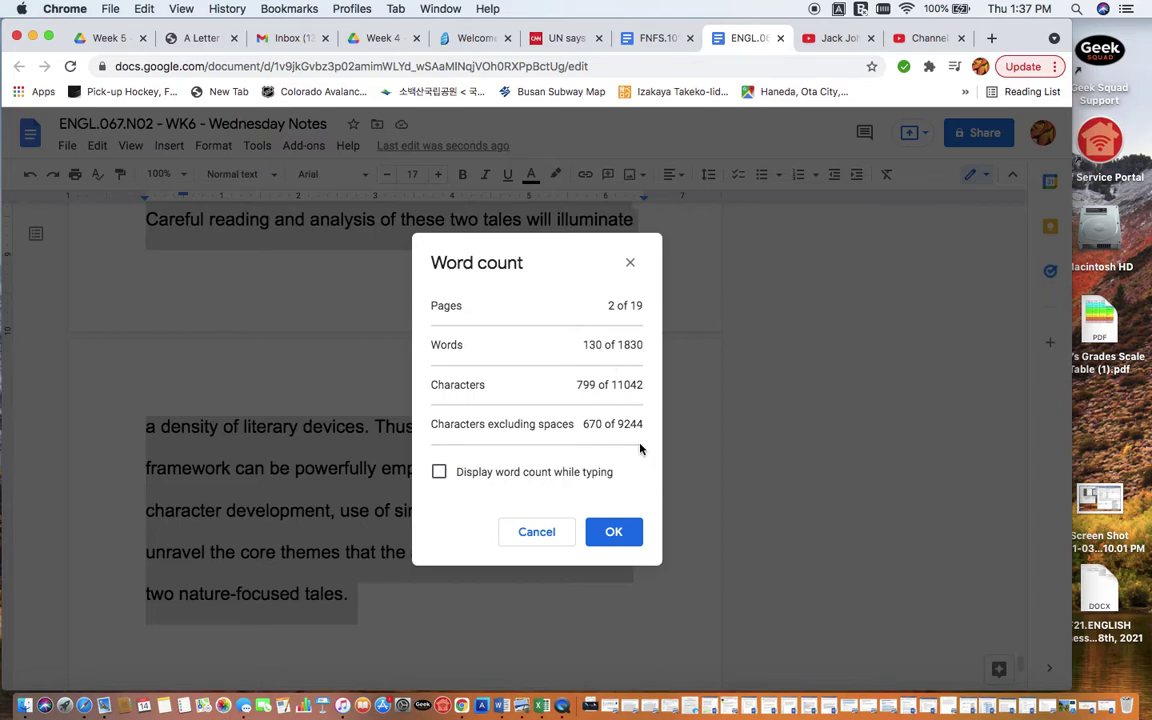
left_click(631, 266)
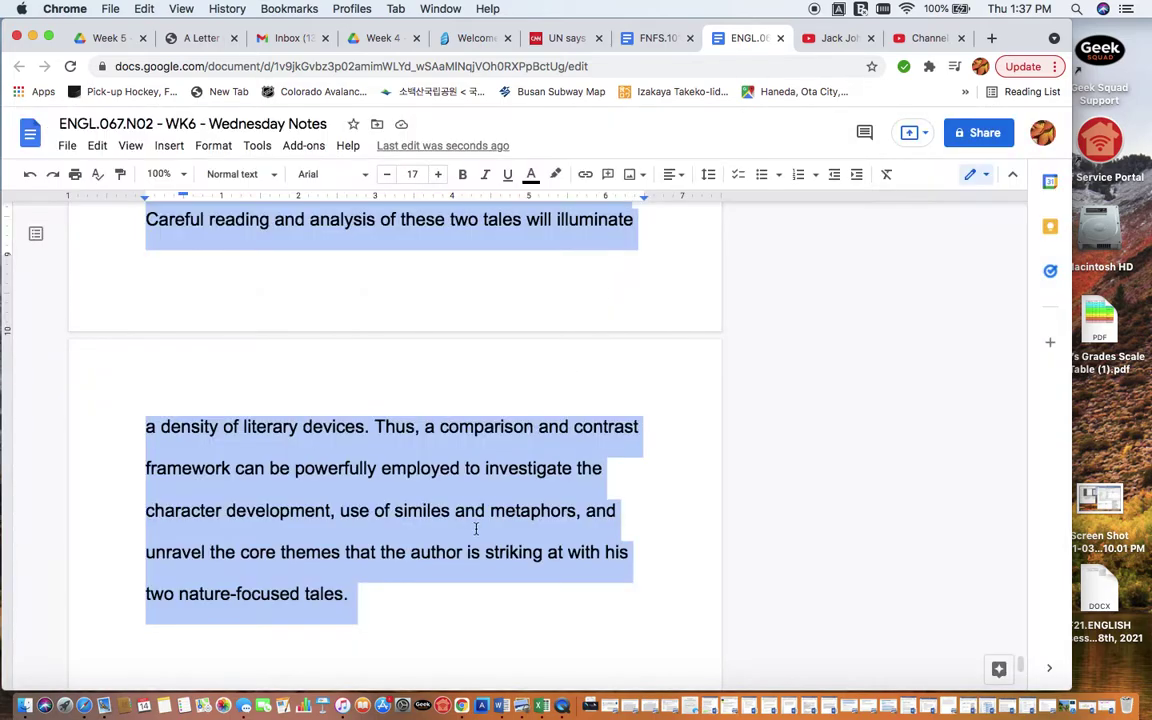
left_click(406, 611)
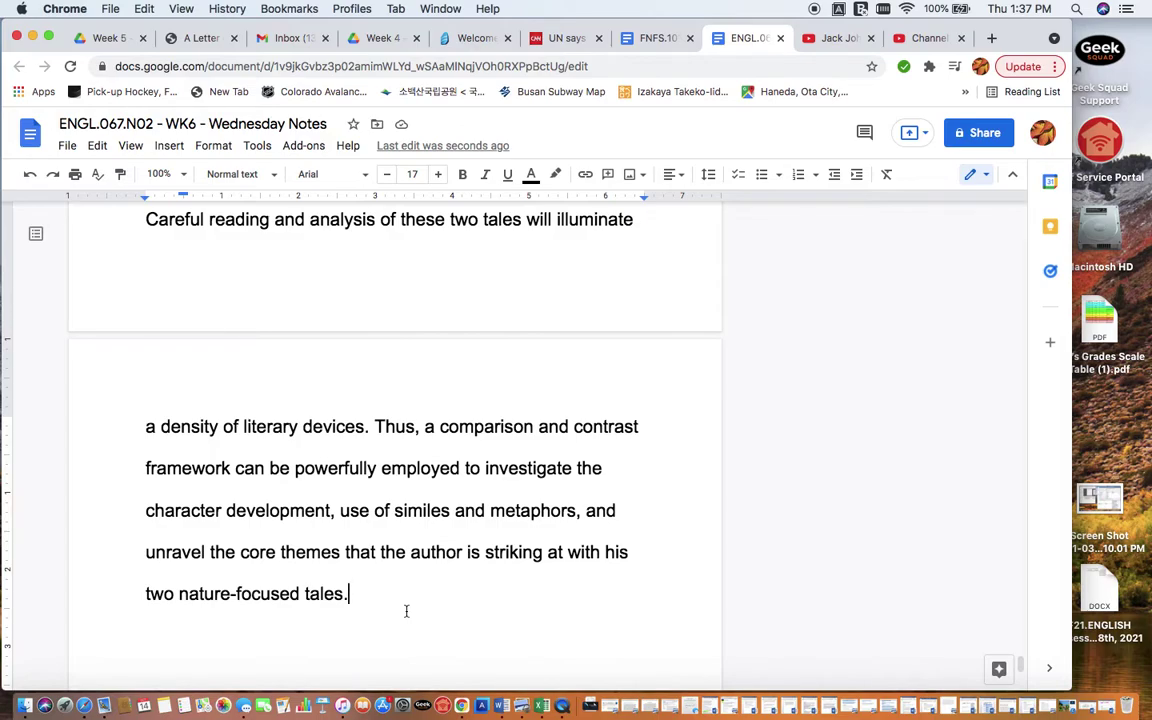
scroll(406, 611, "up", 5)
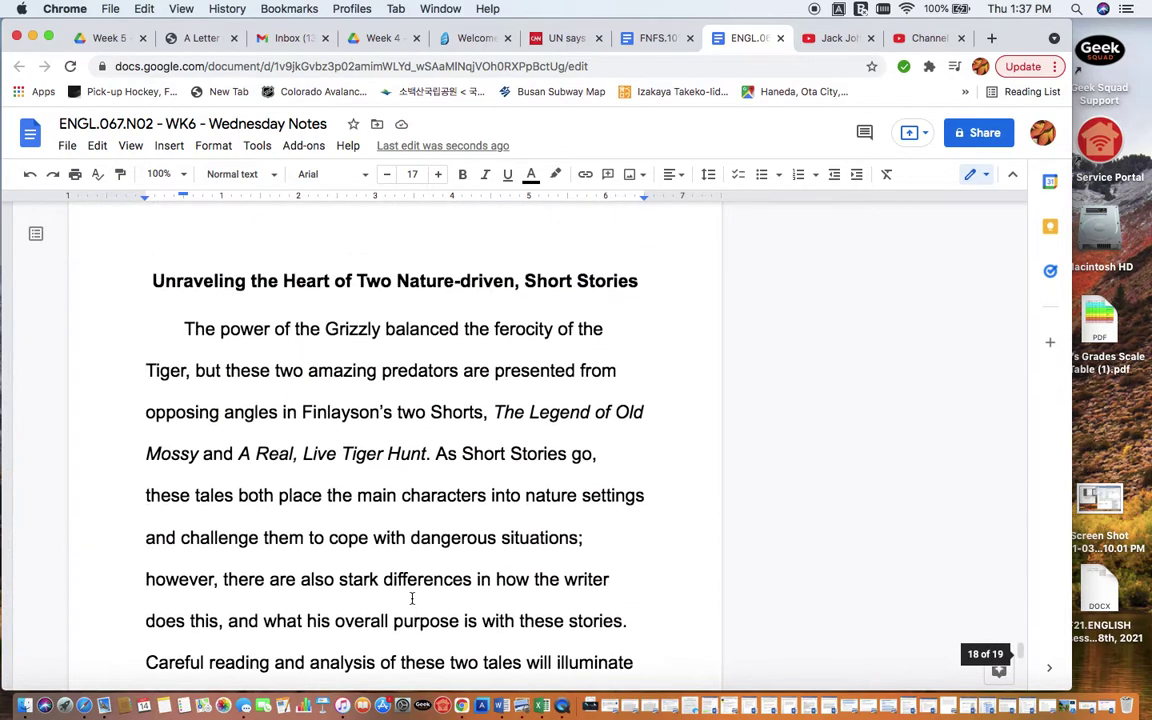